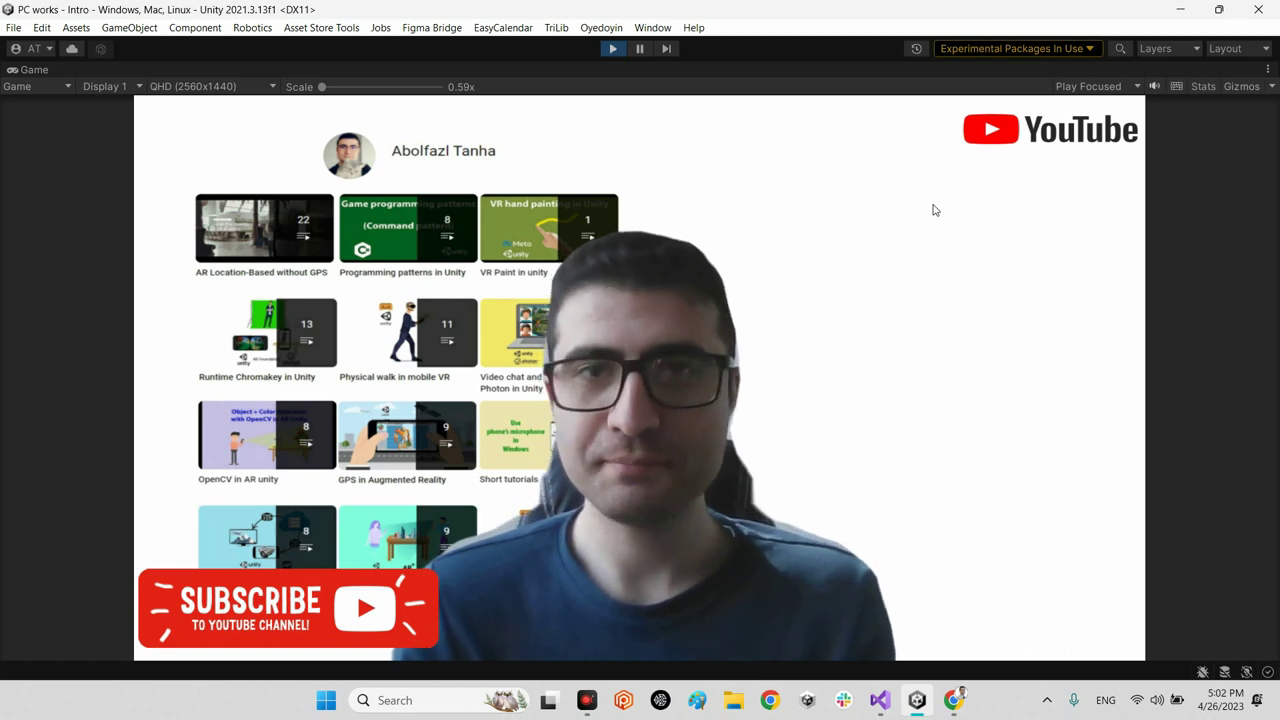
Step: Stop play mode and restore the full editor layout from the maximized Game view
left_click(612, 48)
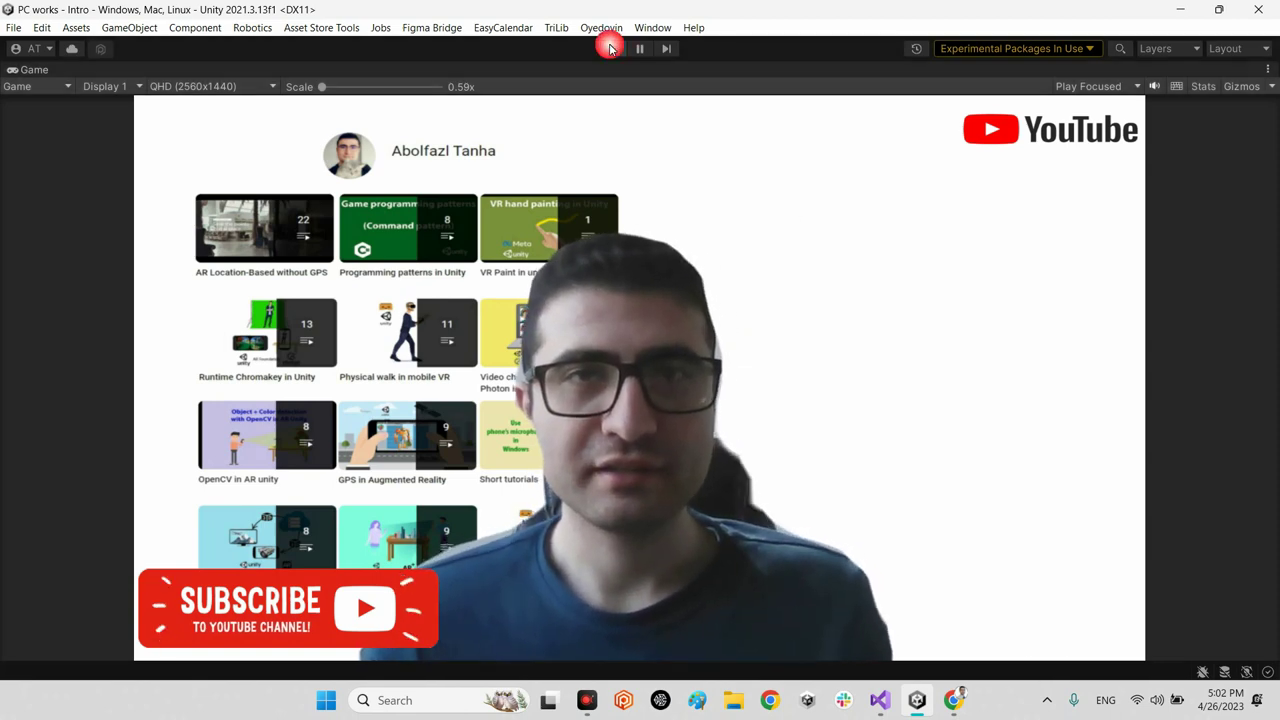
left_click(8, 71)
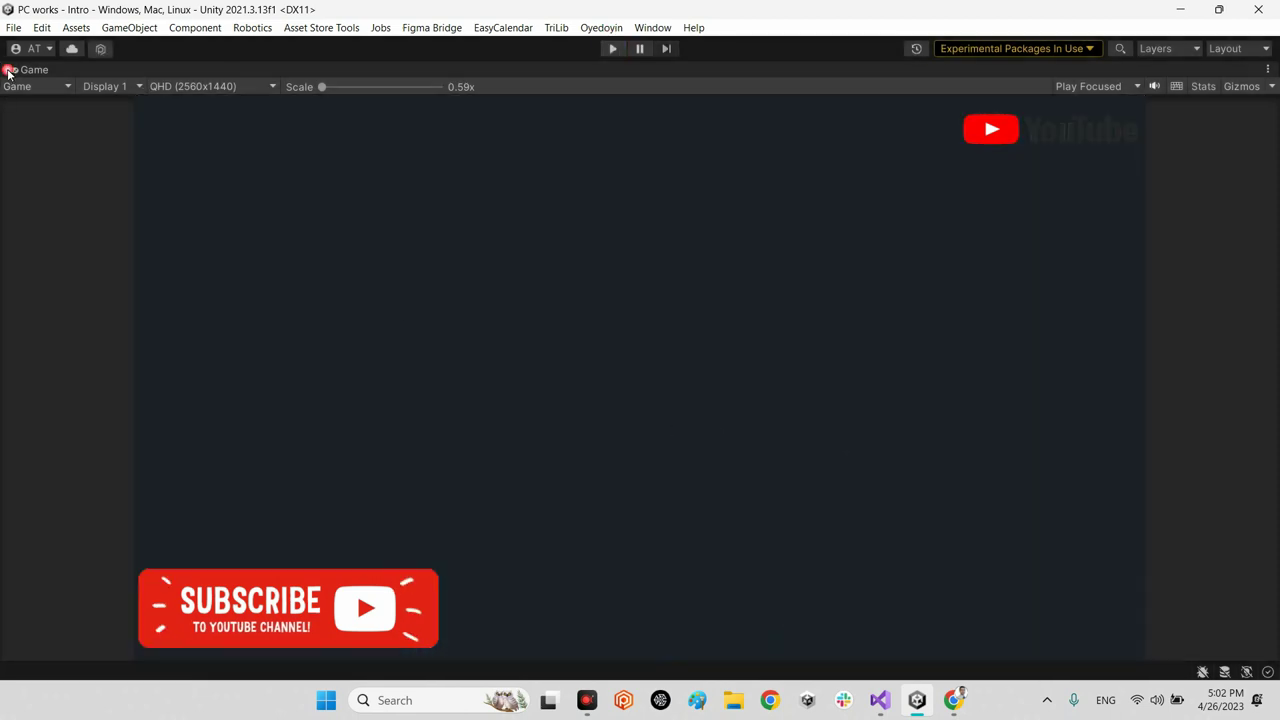
left_click(8, 71)
Step: Copy the UnityGoogleDrive git URL from the GitHub README's Installation section and return to Unity
left_click(953, 700)
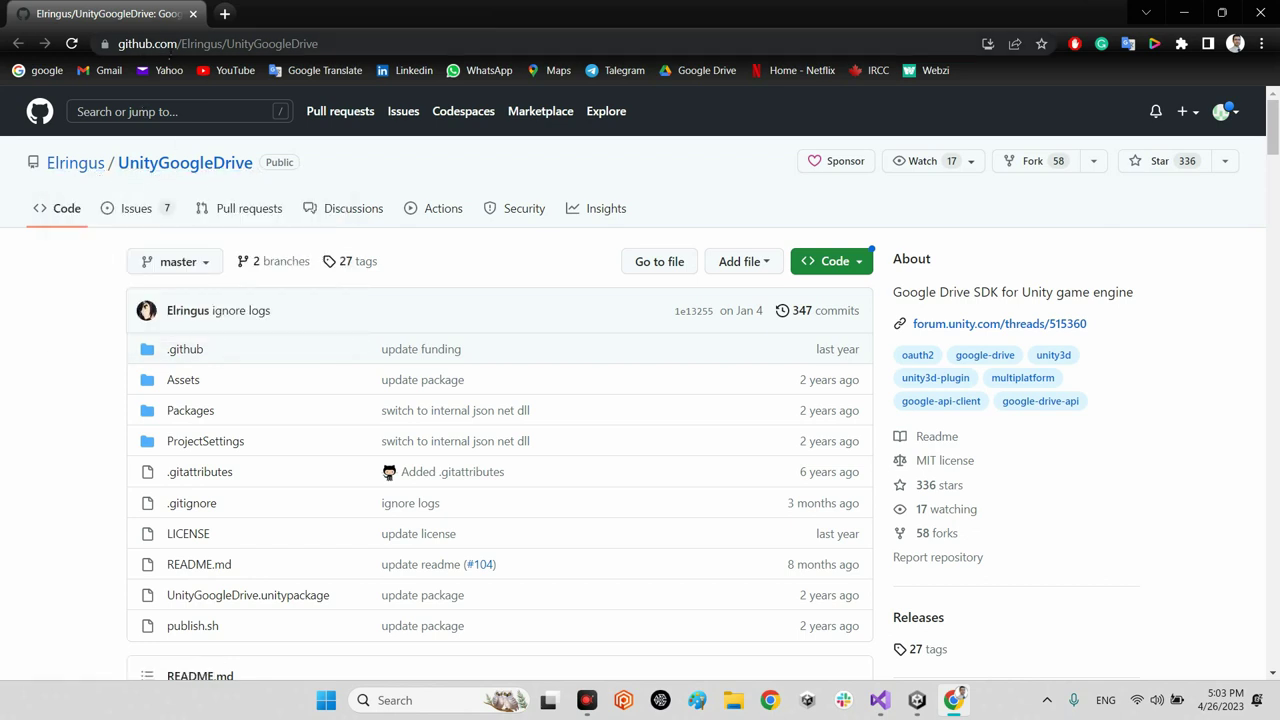
left_click(332, 44)
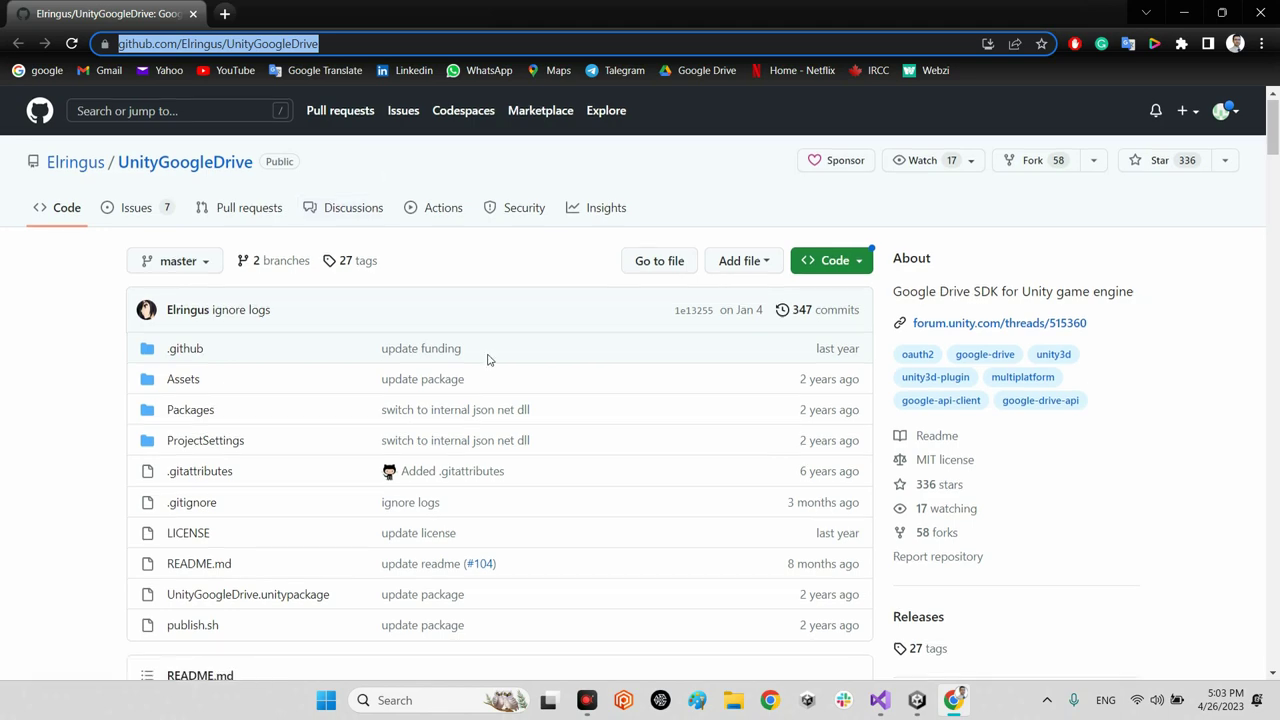
scroll(480, 370, "down", 6)
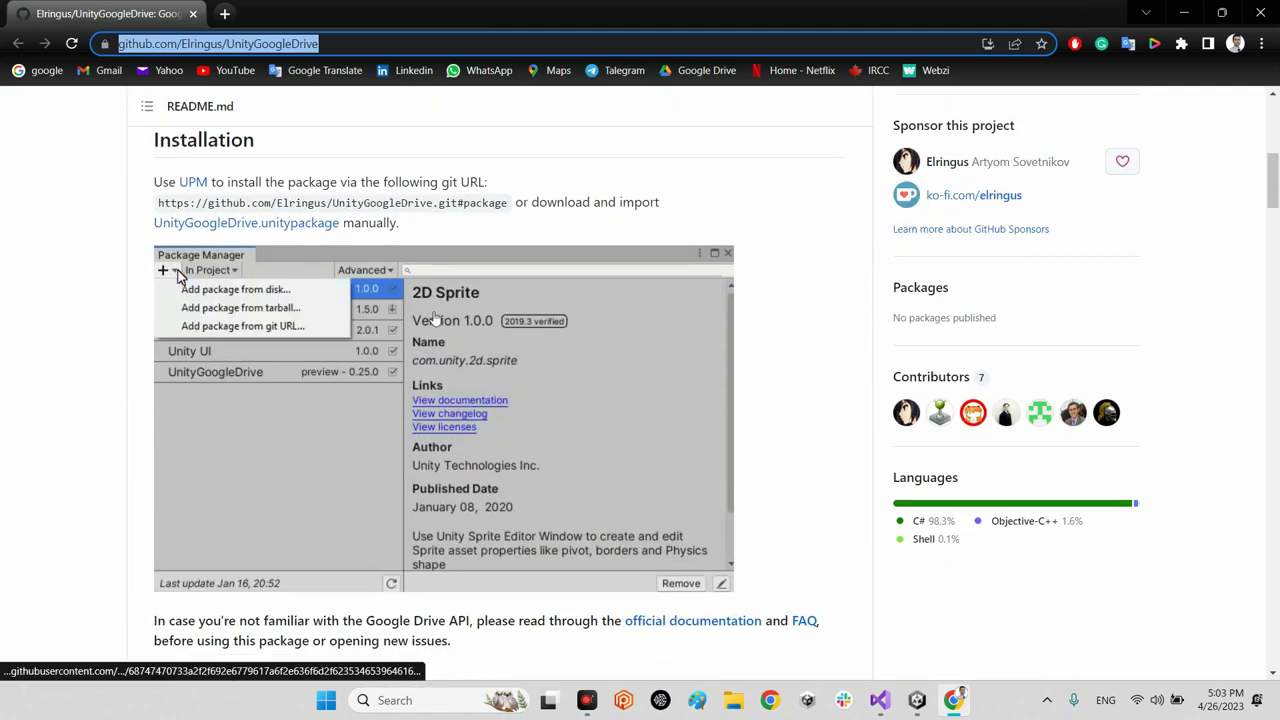
left_click(513, 211)
left_click_drag(513, 211, 160, 213)
key("ctrl+c")
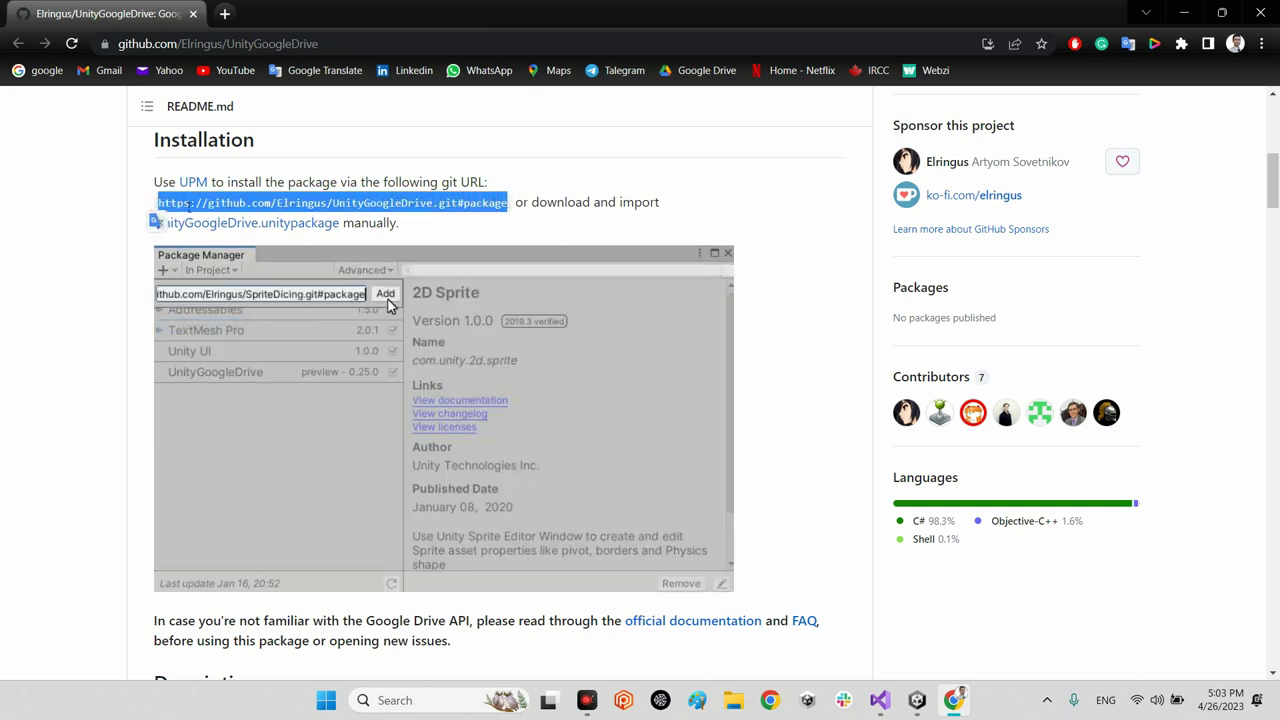
scroll(285, 280, "up", 1)
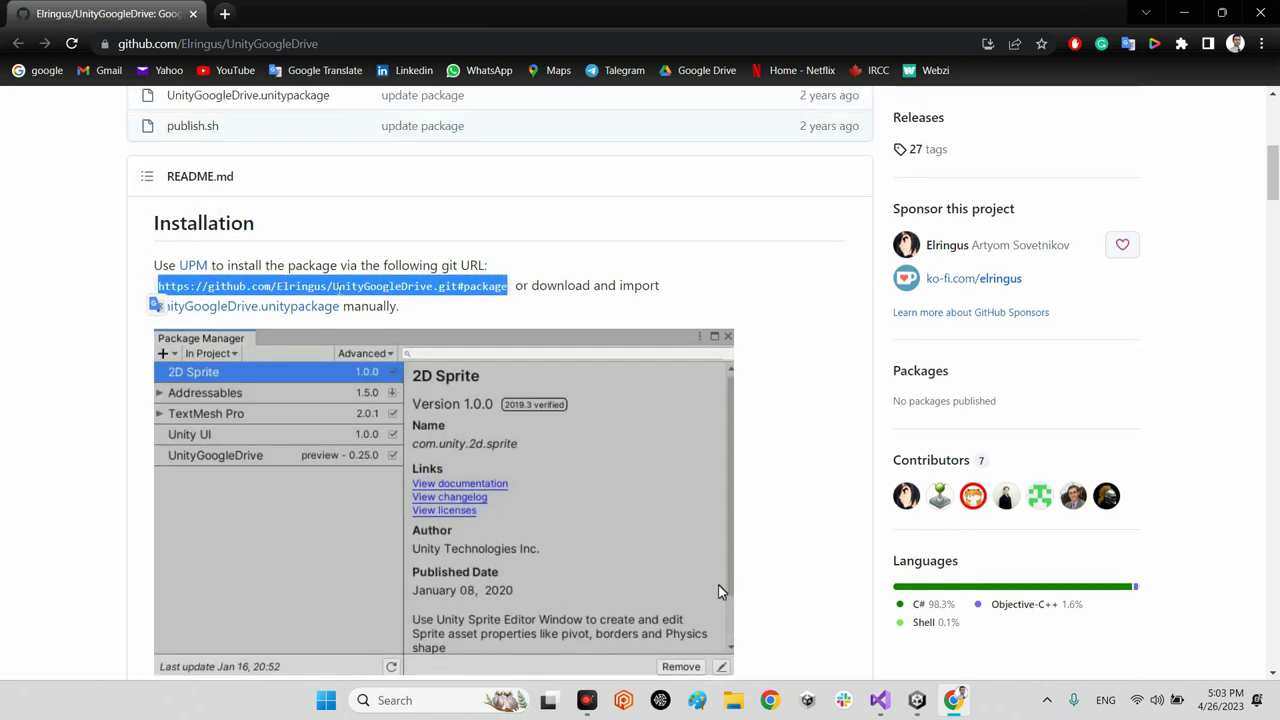
right_click(328, 279)
left_click(340, 292)
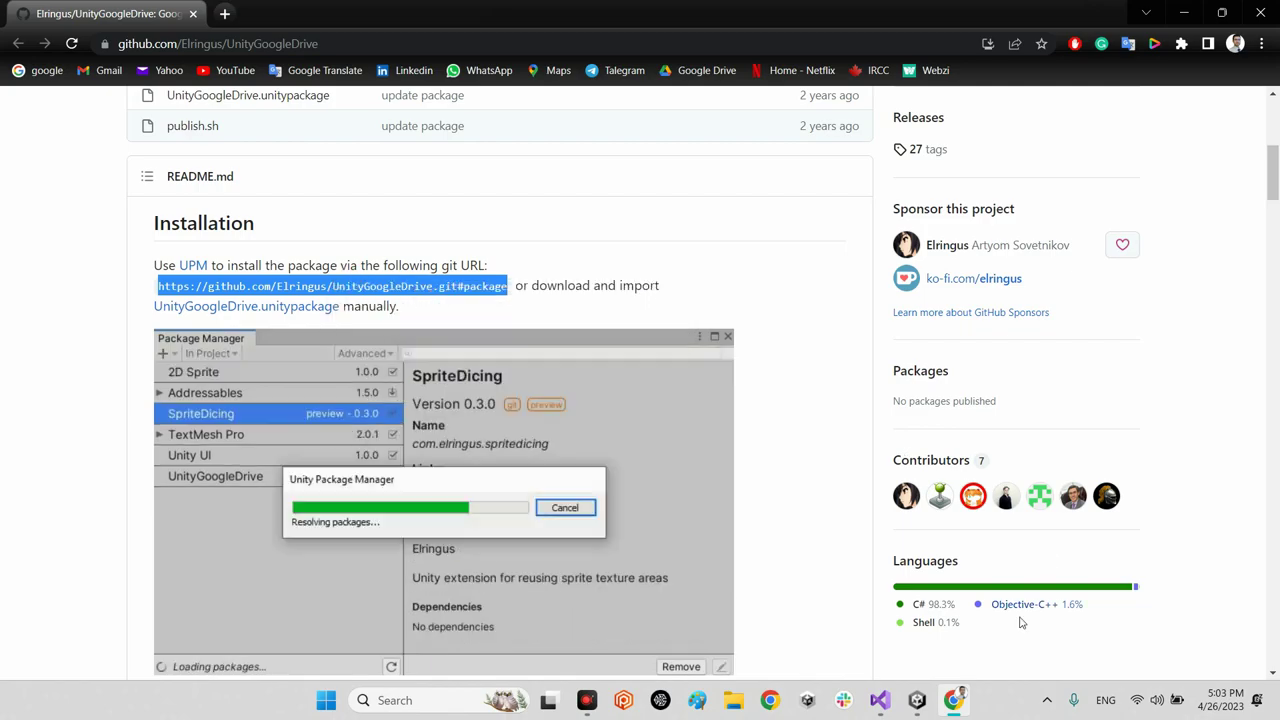
left_click(917, 700)
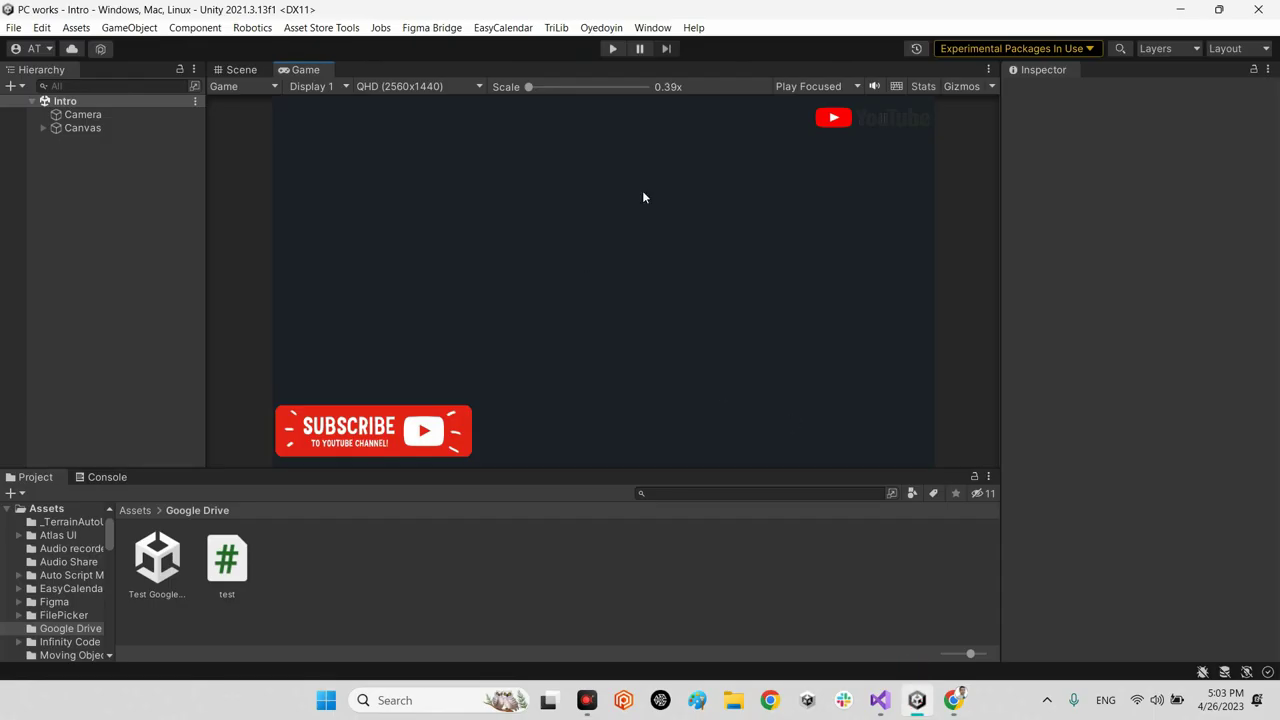
Step: In Package Manager, add a package from git URL by pasting the copied UnityGoogleDrive URL
left_click(655, 28)
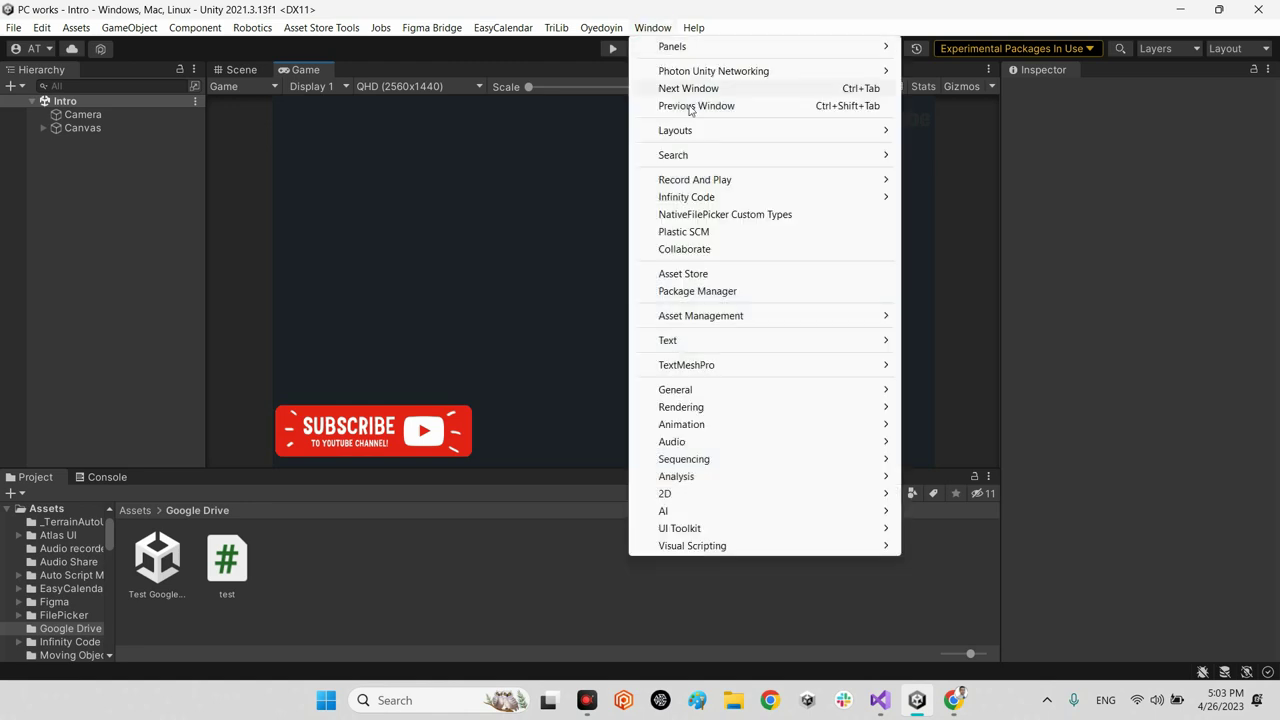
left_click(688, 292)
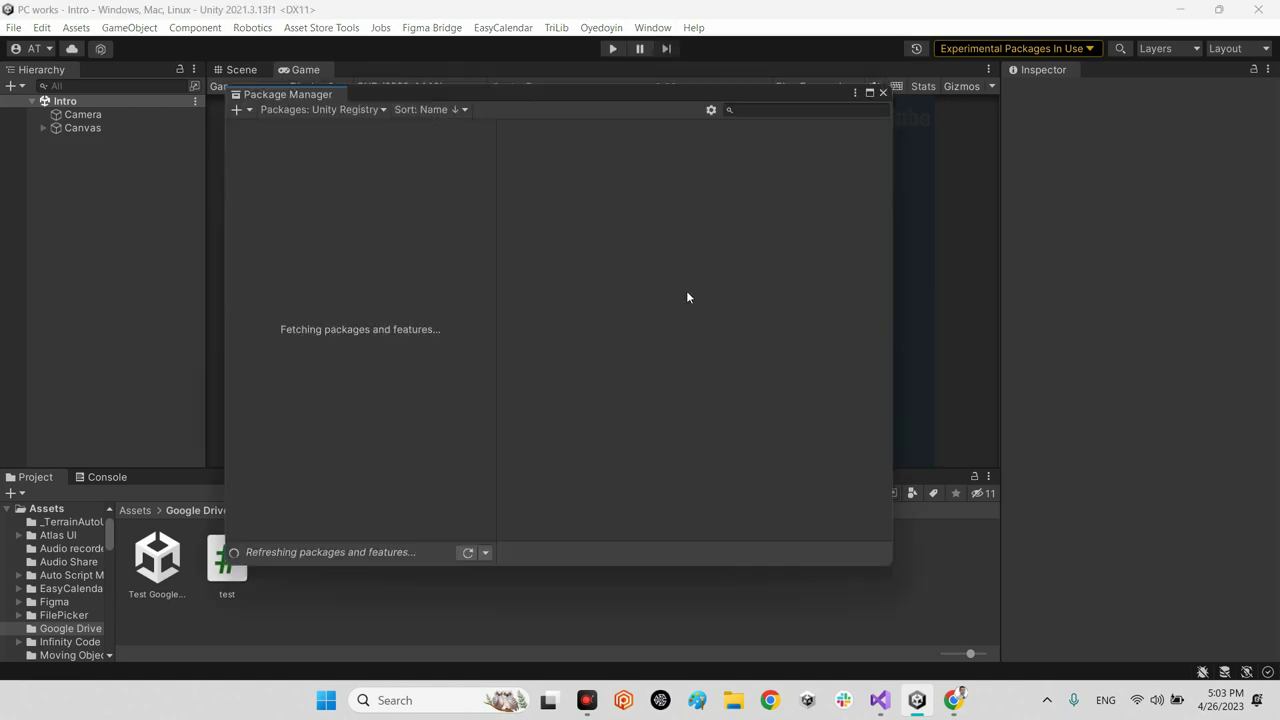
left_click(239, 110)
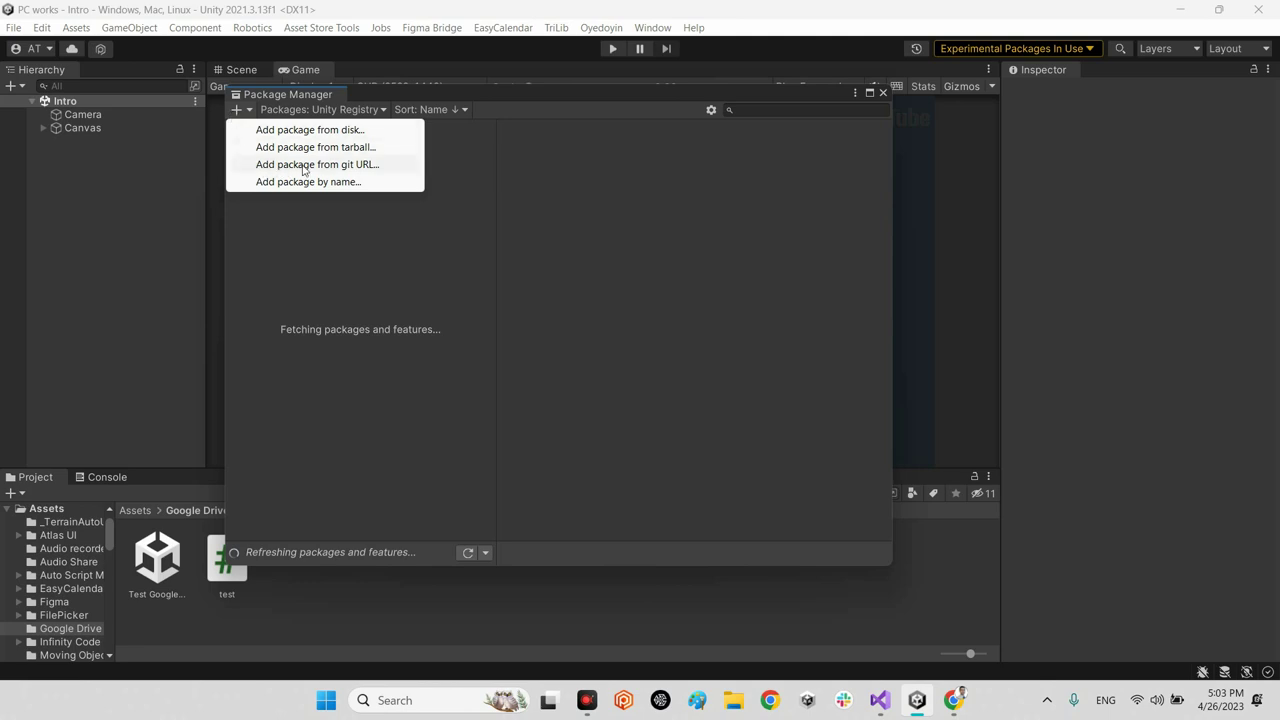
left_click(358, 166)
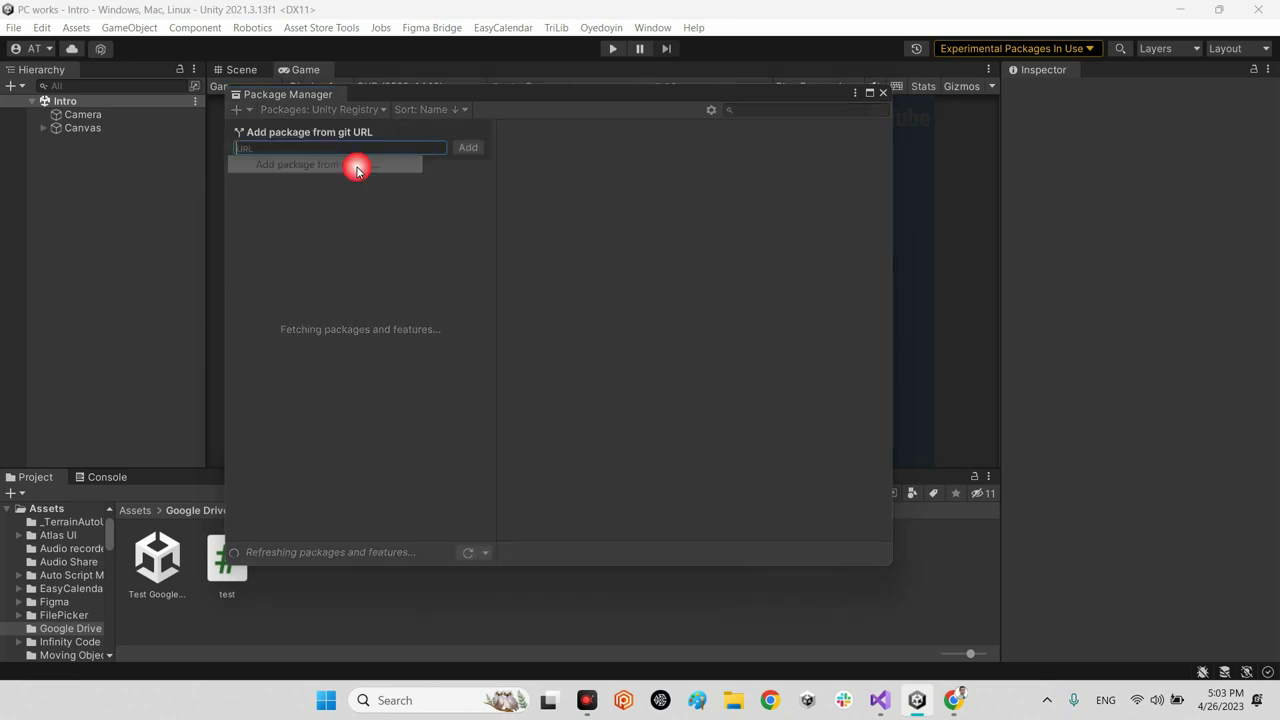
right_click(290, 148)
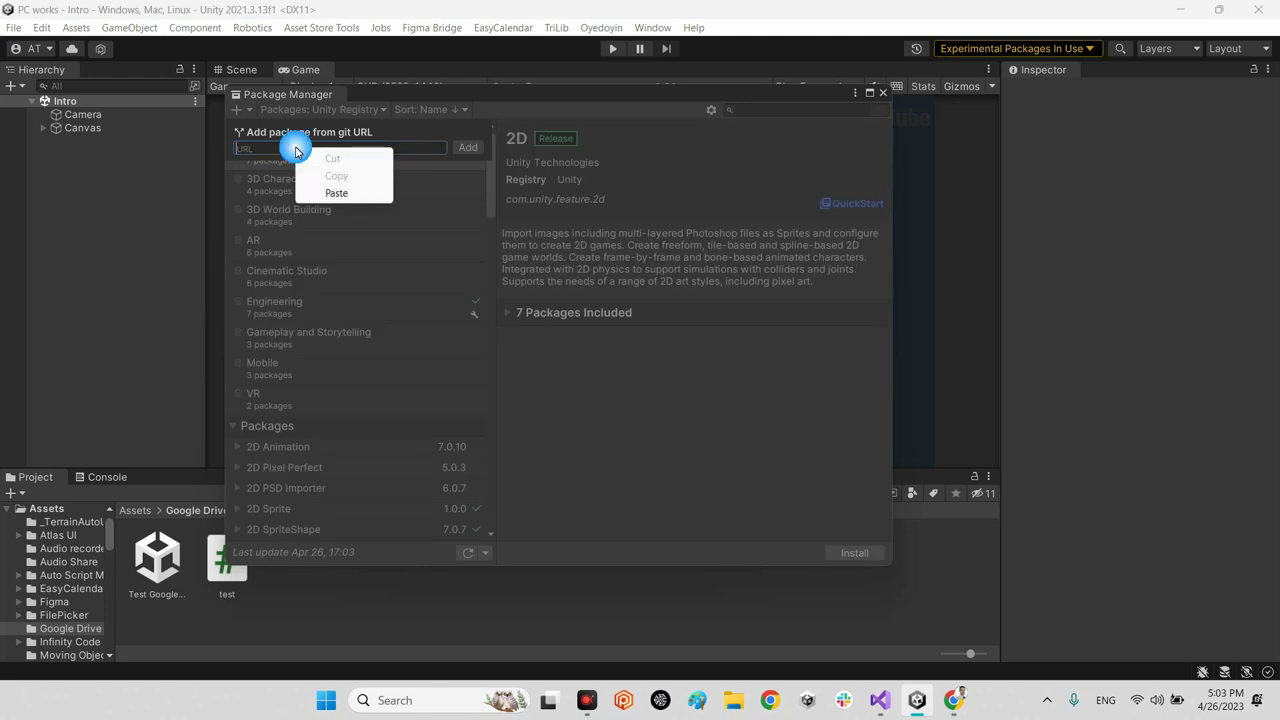
left_click(334, 192)
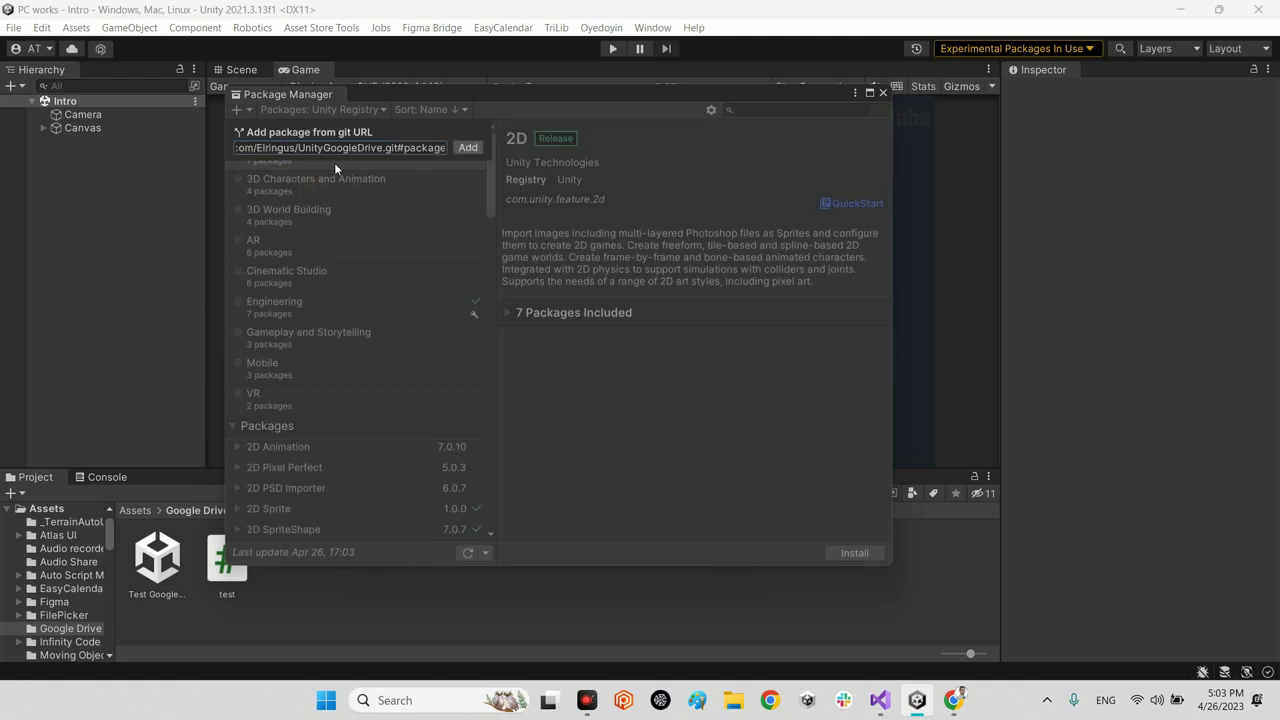
left_click(467, 148)
Step: Filter packages to In Project, check UnityGoogleDrive 0.27.0 is listed, and close Package Manager
left_click(309, 110)
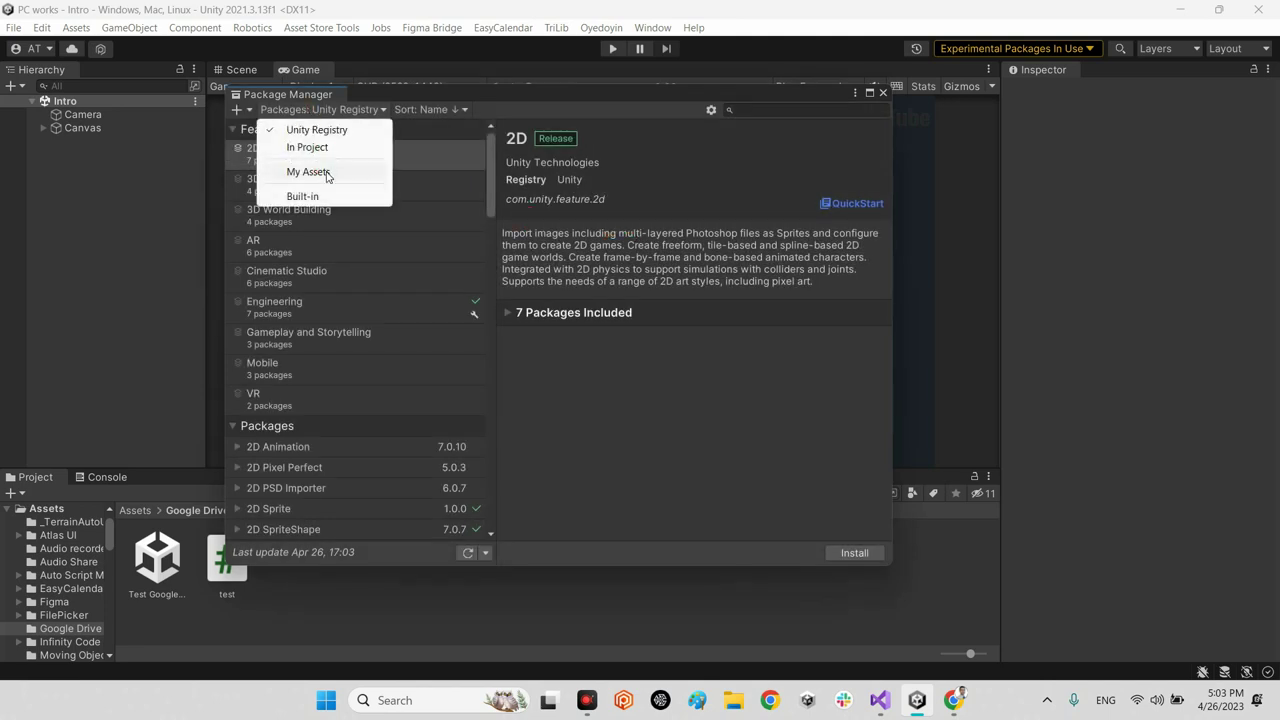
left_click(323, 172)
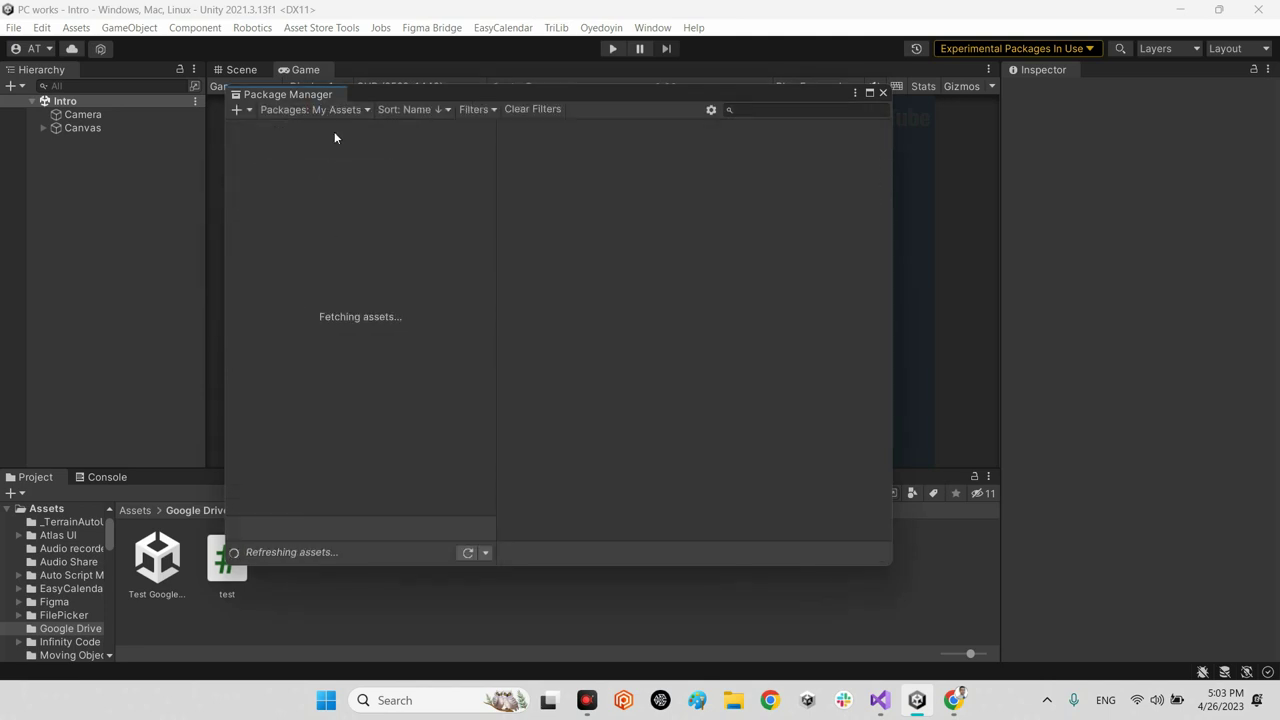
left_click(312, 110)
left_click(312, 149)
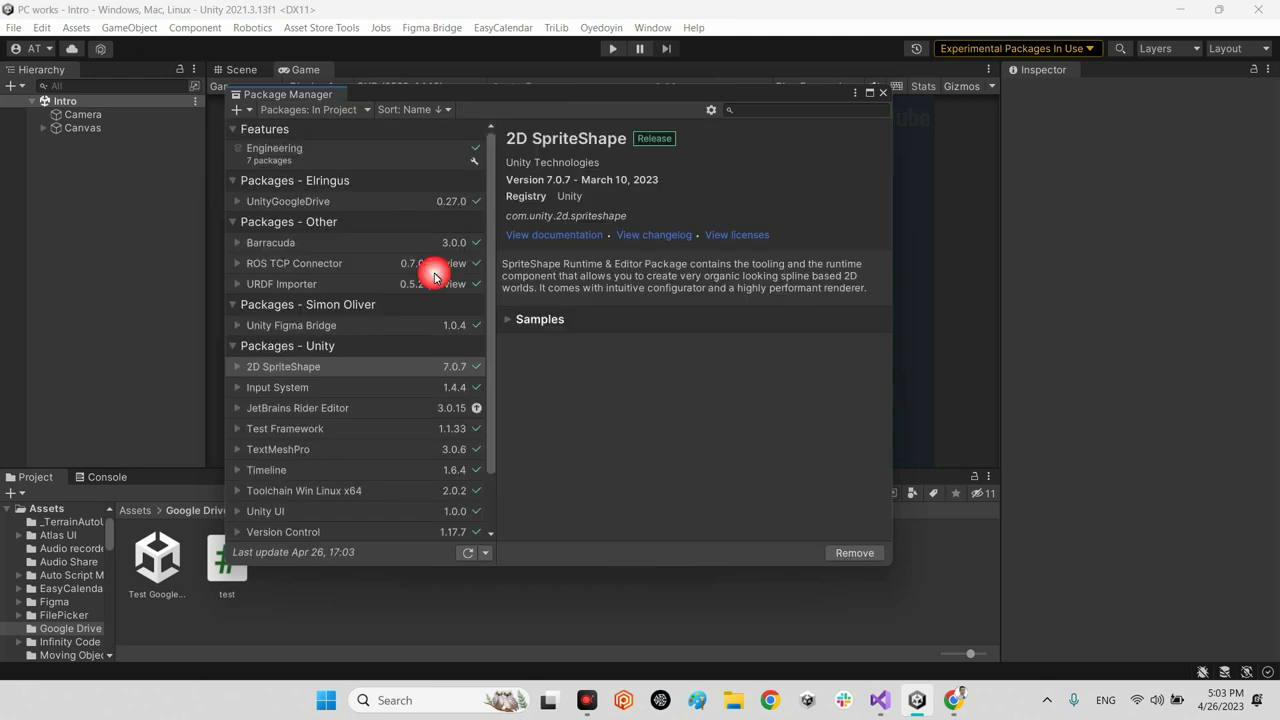
left_click(310, 200)
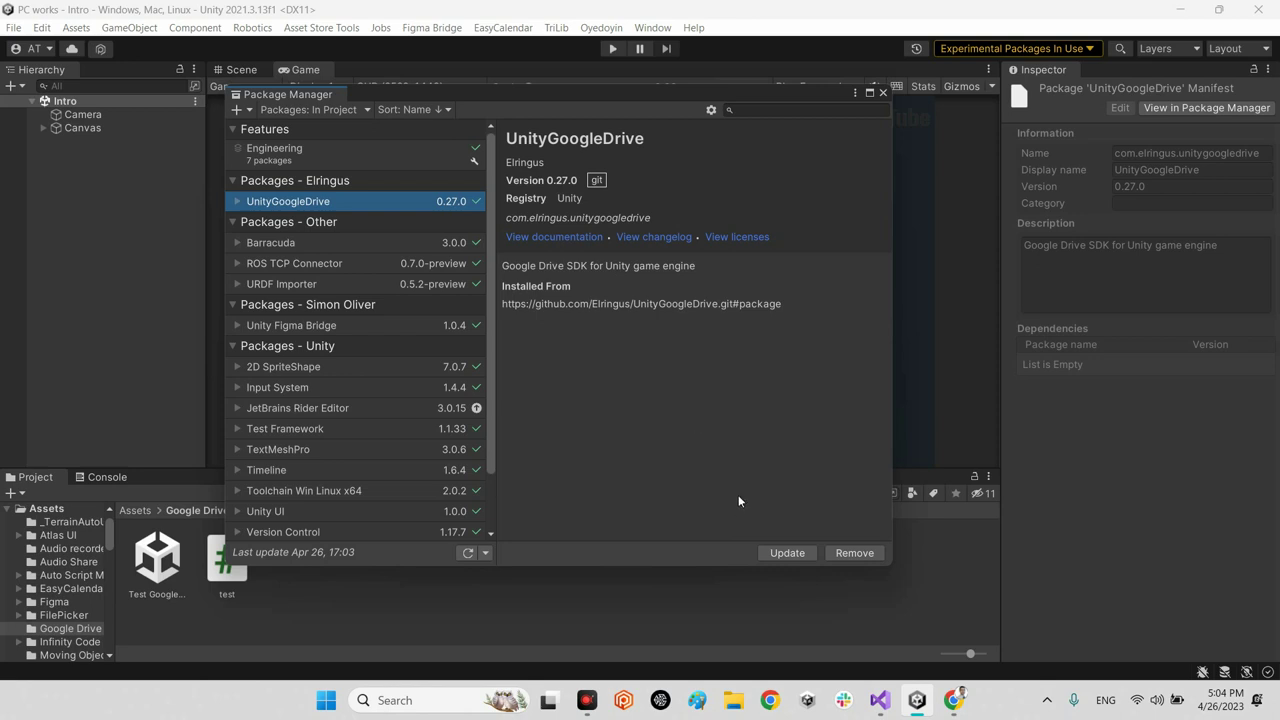
left_click(882, 93)
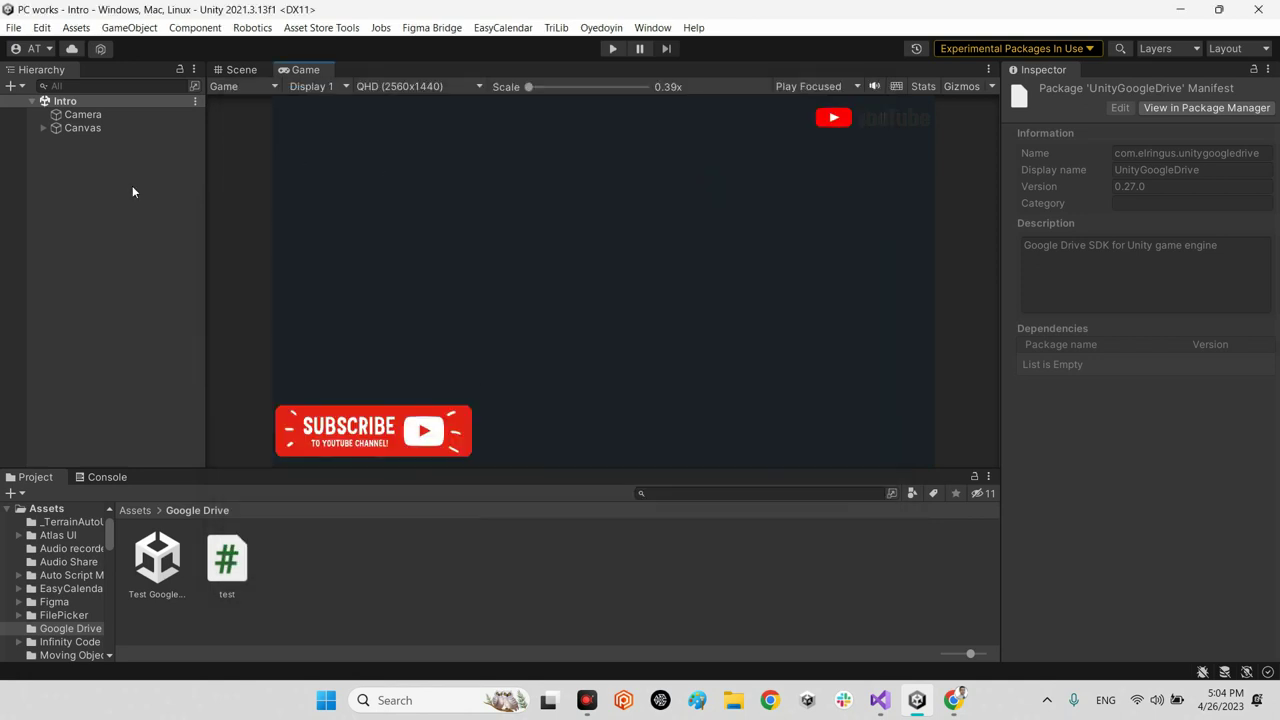
Step: In Project Settings > Google Drive, launch Create Google Drive API app in the browser
left_click(41, 28)
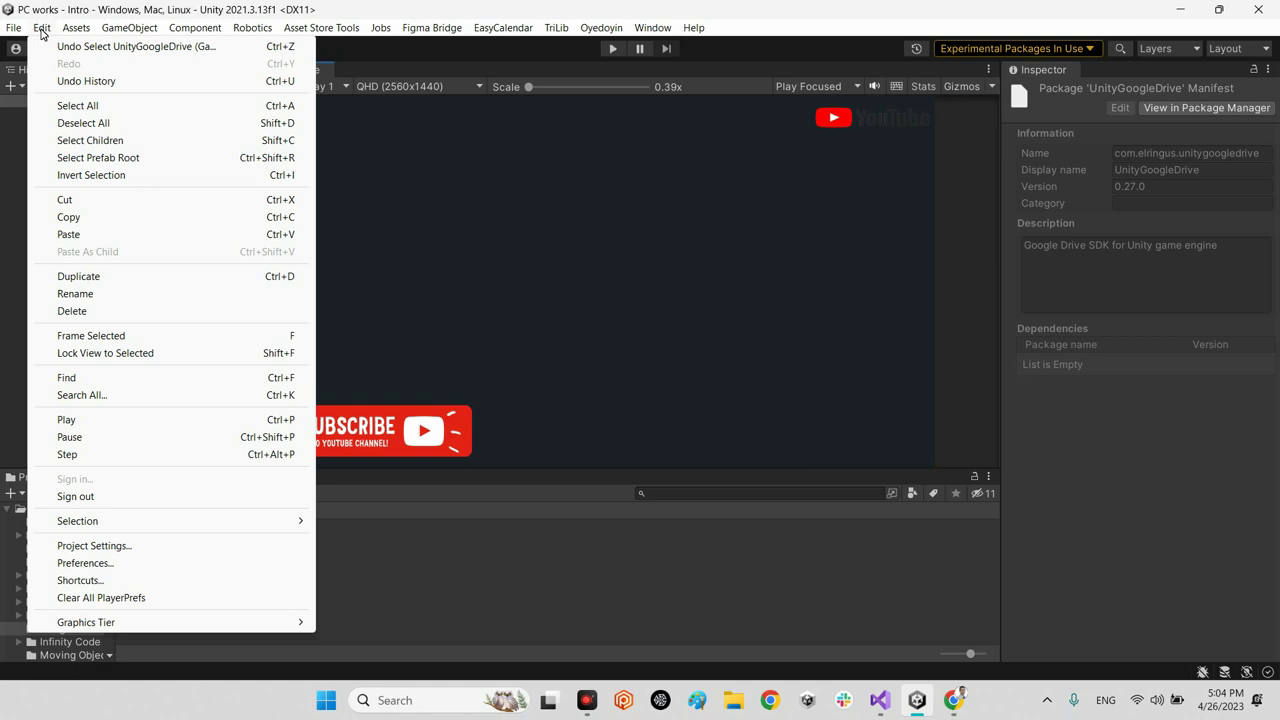
left_click(101, 547)
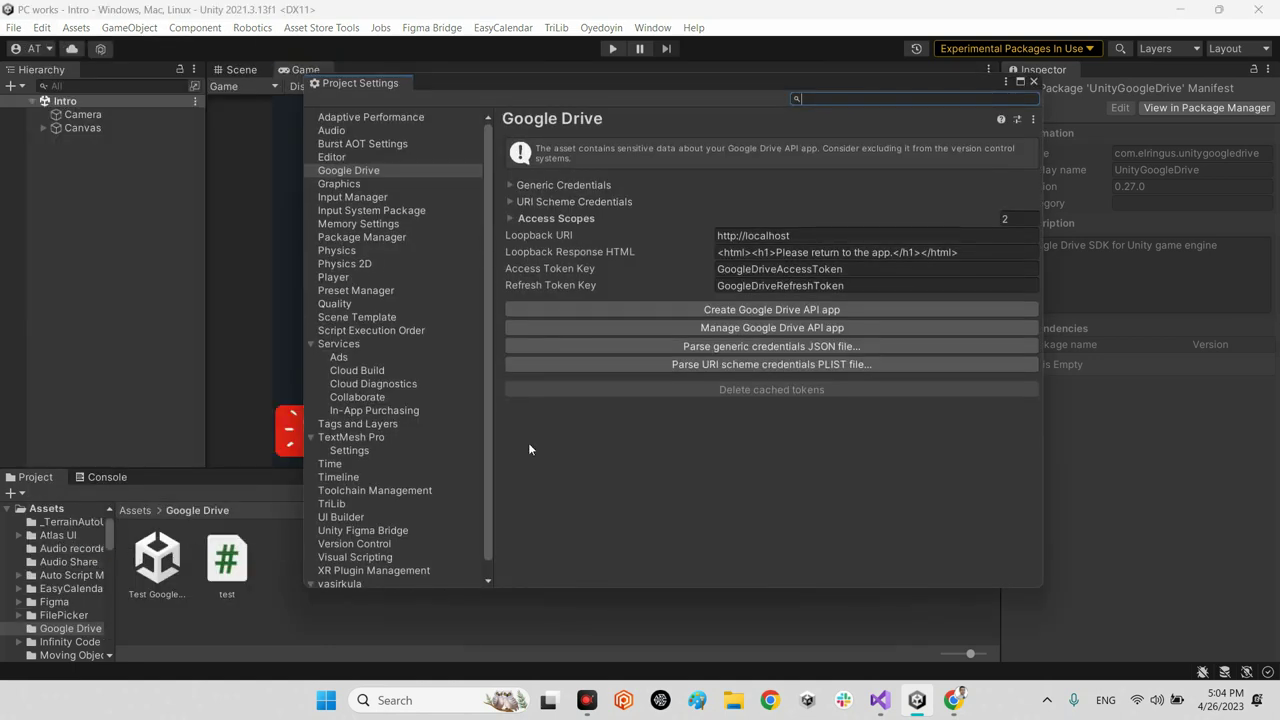
left_click(360, 171)
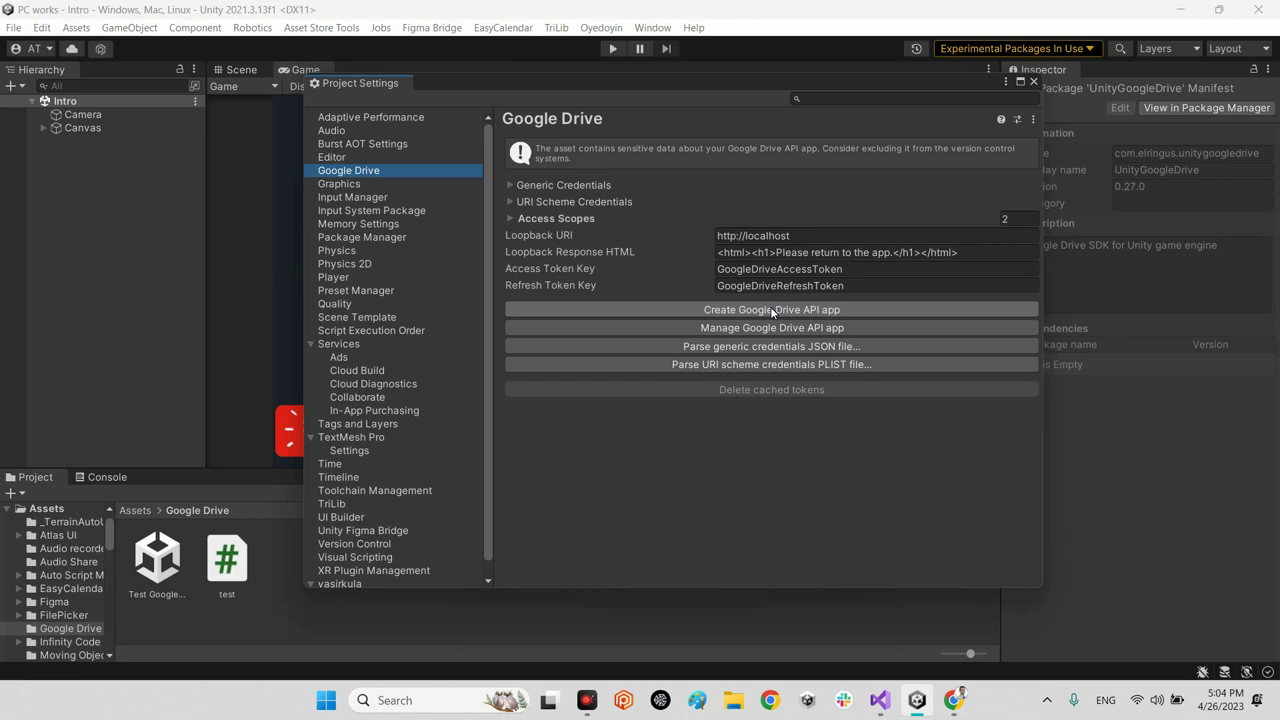
left_click(798, 312)
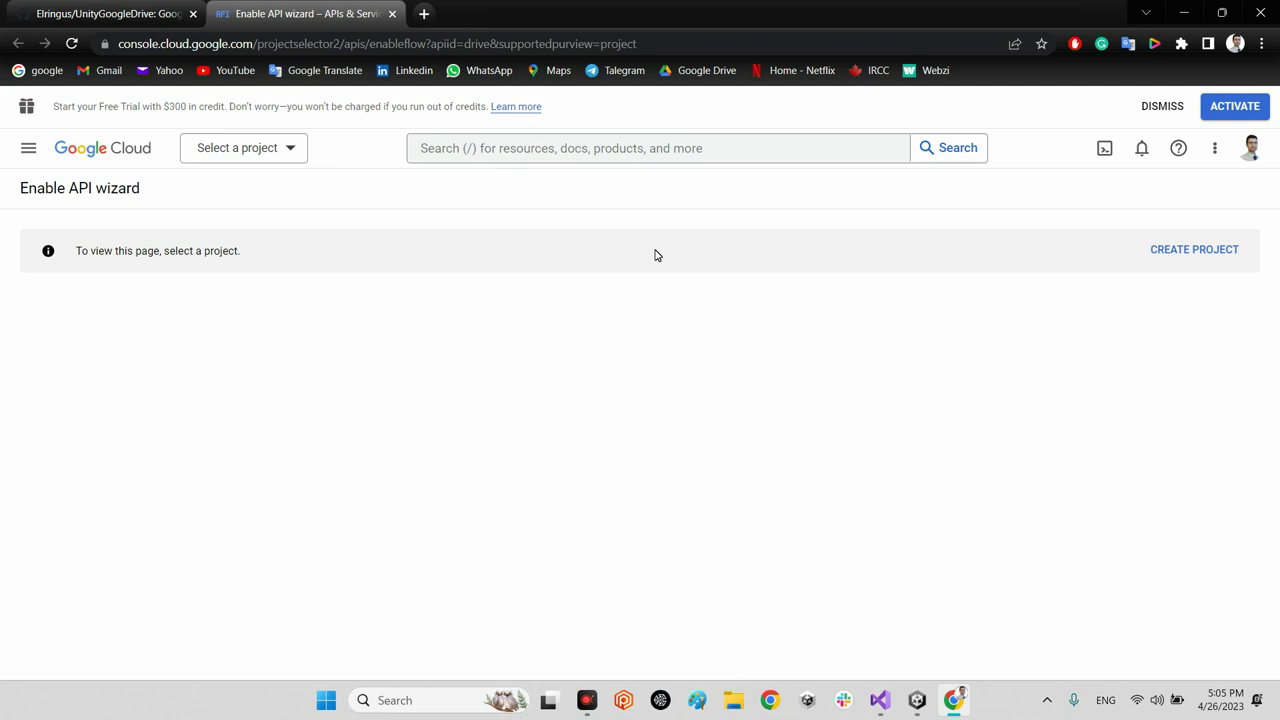
Step: Create a new Cloud project named 'My work' under No organization
left_click(1180, 255)
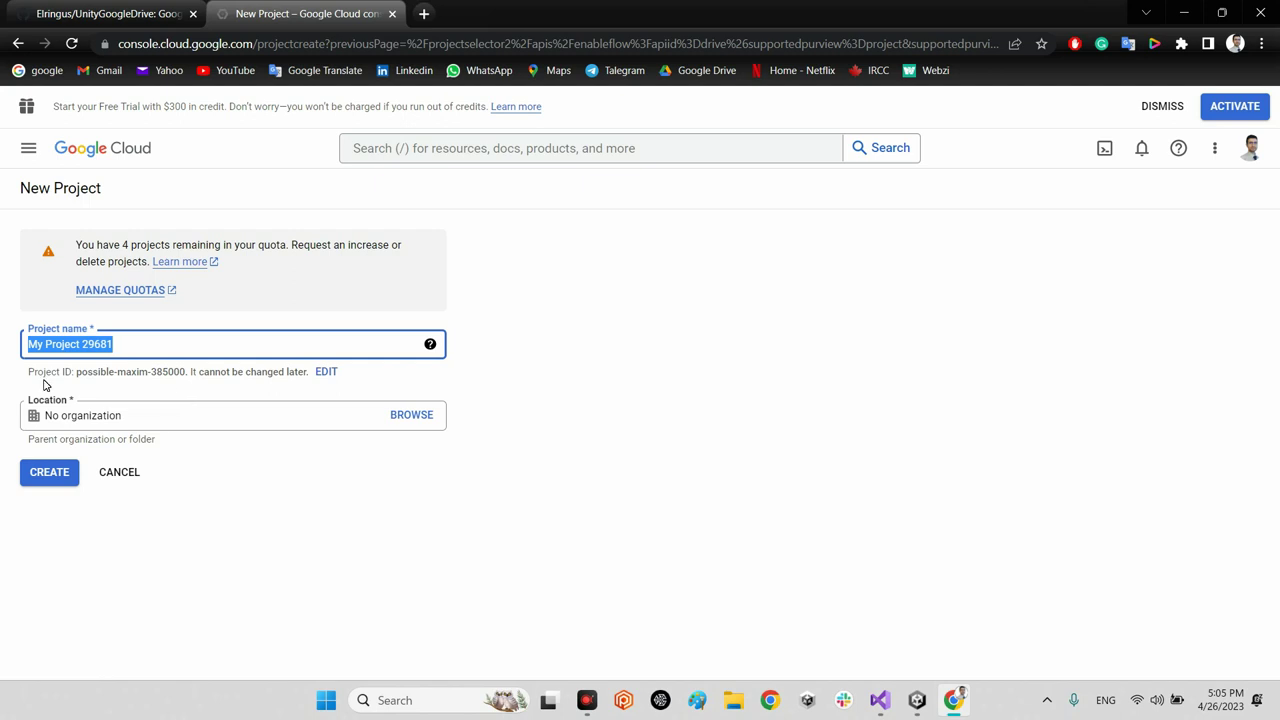
type("My wor")
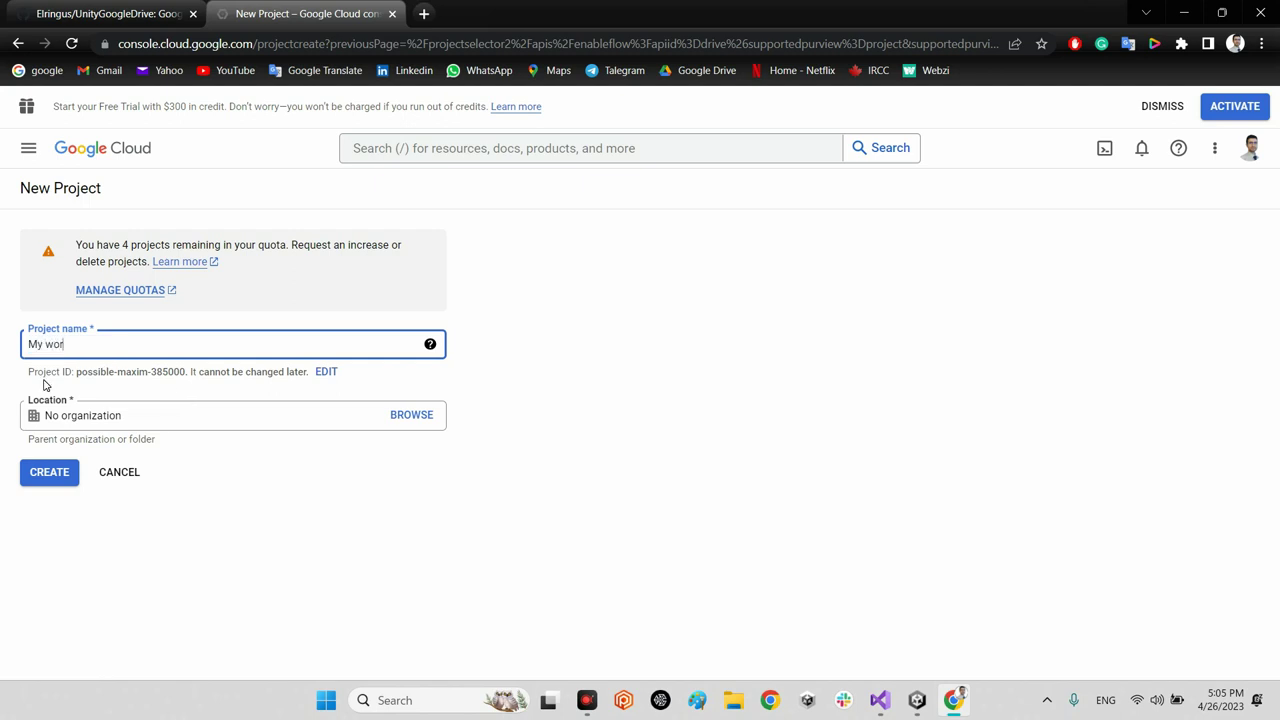
type("ks")
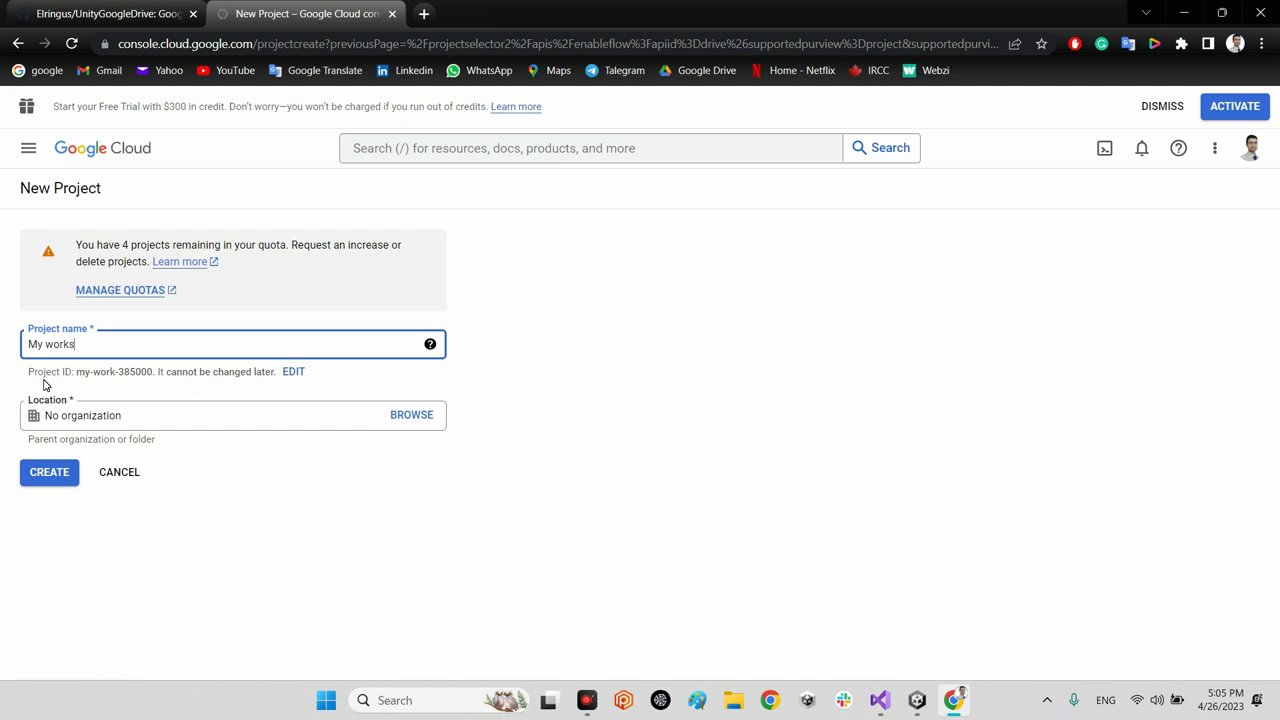
key("BackSpace")
left_click(408, 424)
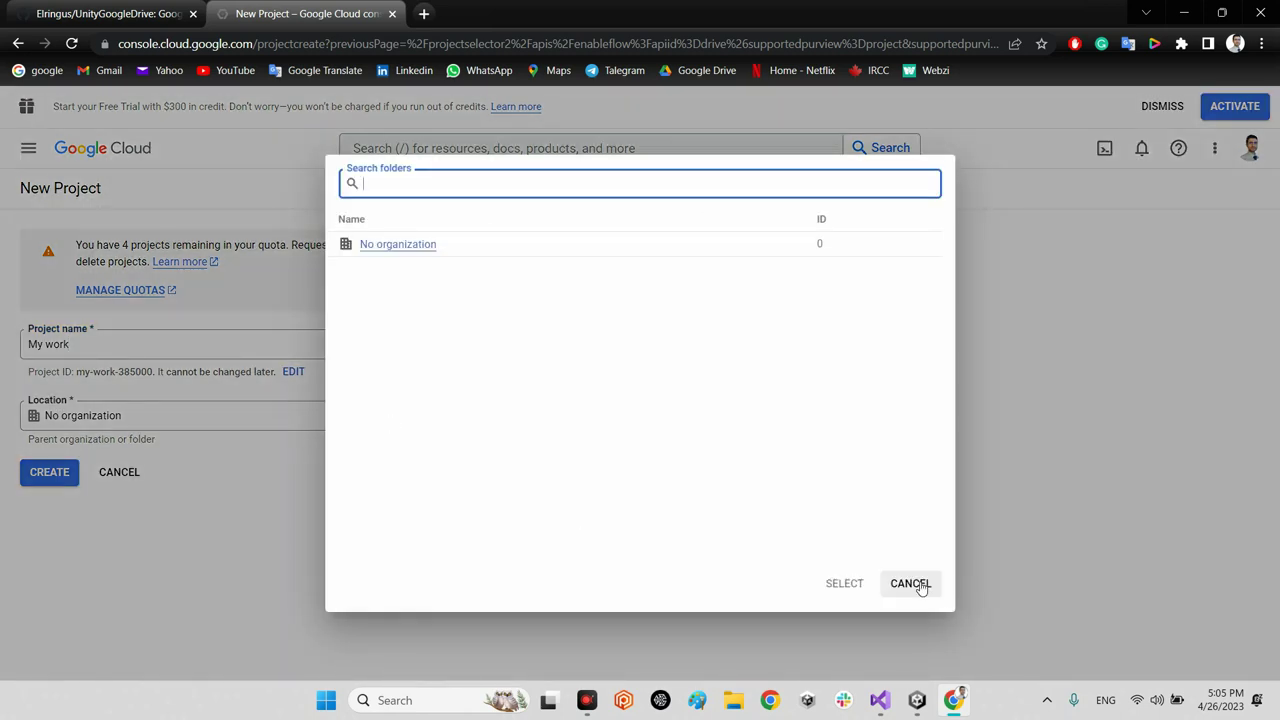
left_click(912, 583)
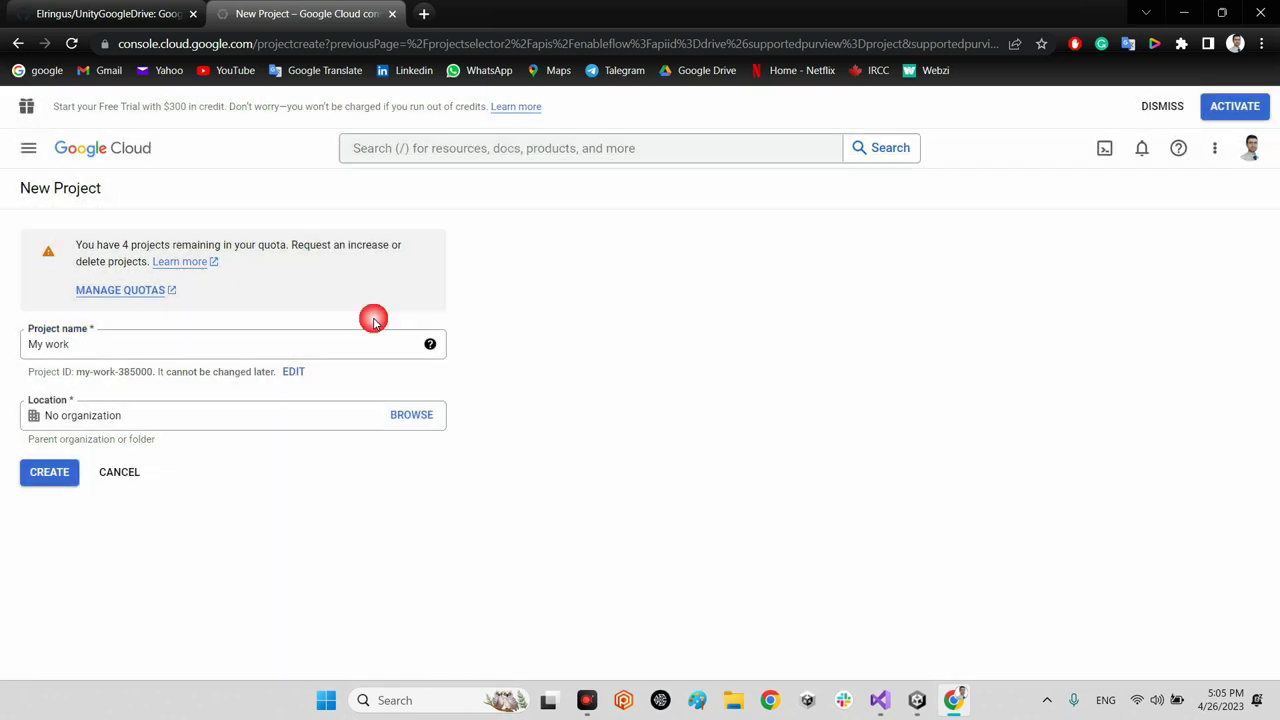
left_click(57, 471)
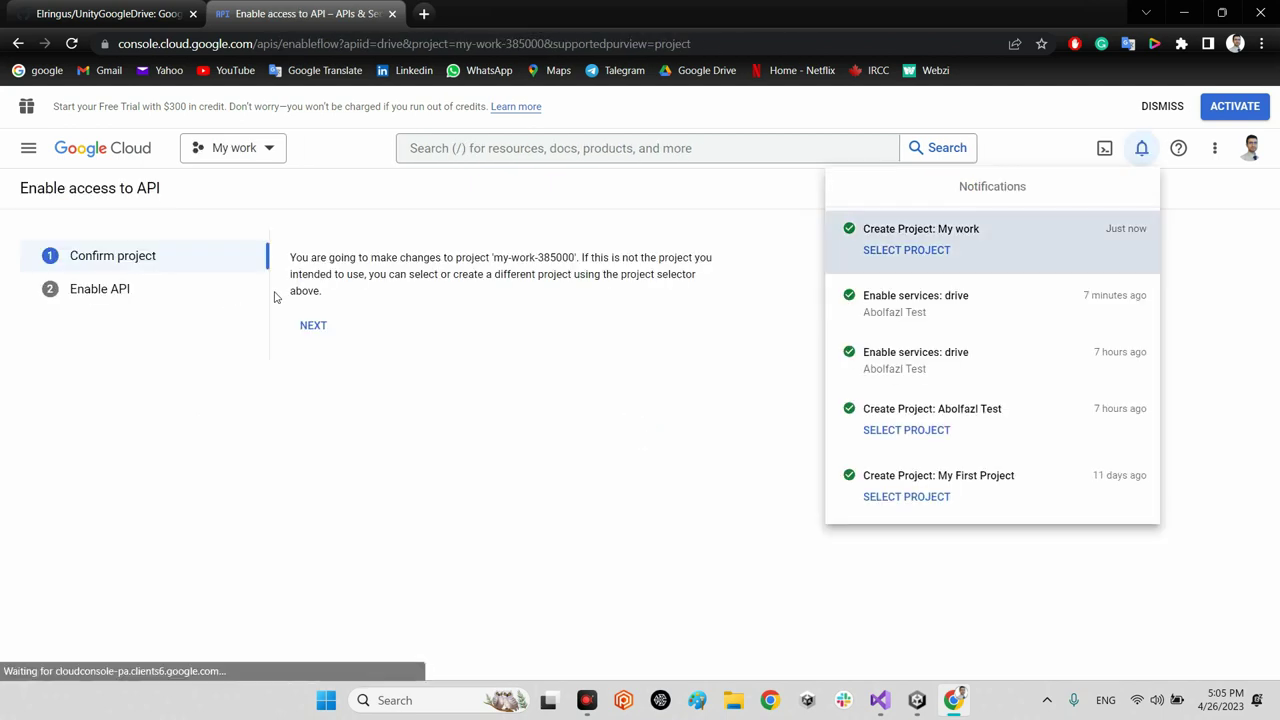
Step: Dismiss notifications and the trial banner, confirm My work, and enable the Google Drive API
left_click(679, 431)
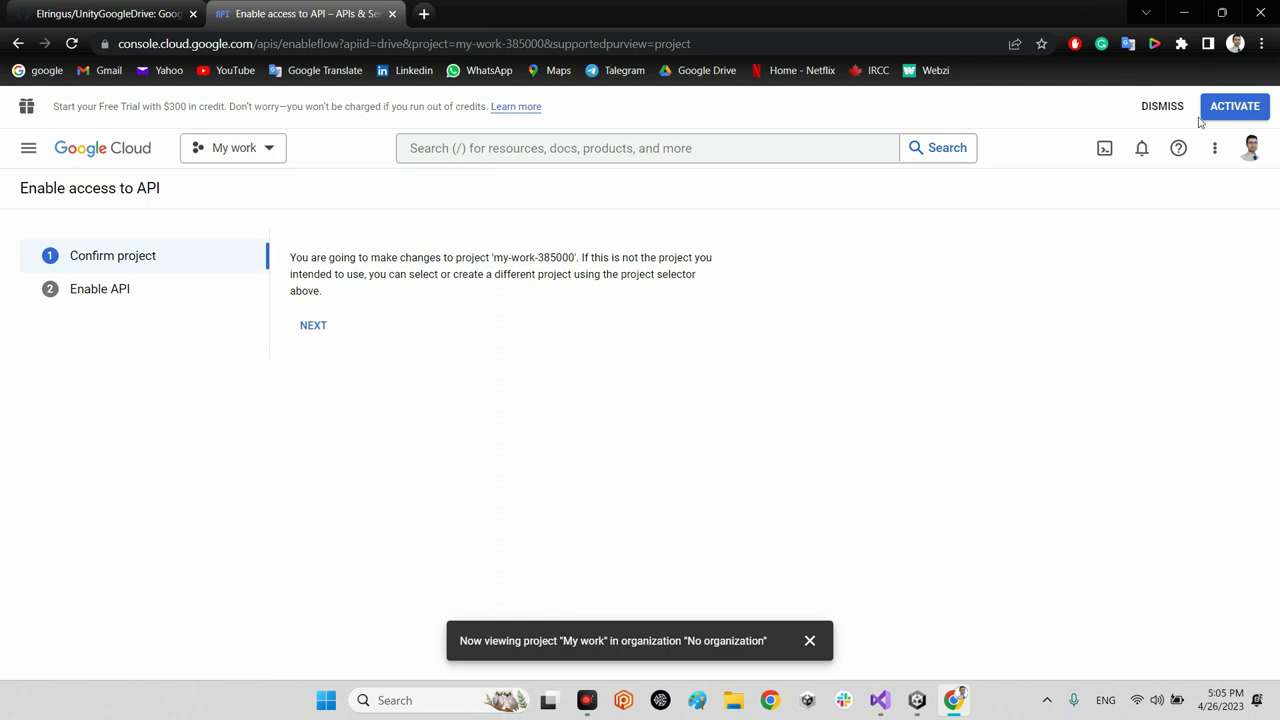
left_click(1165, 108)
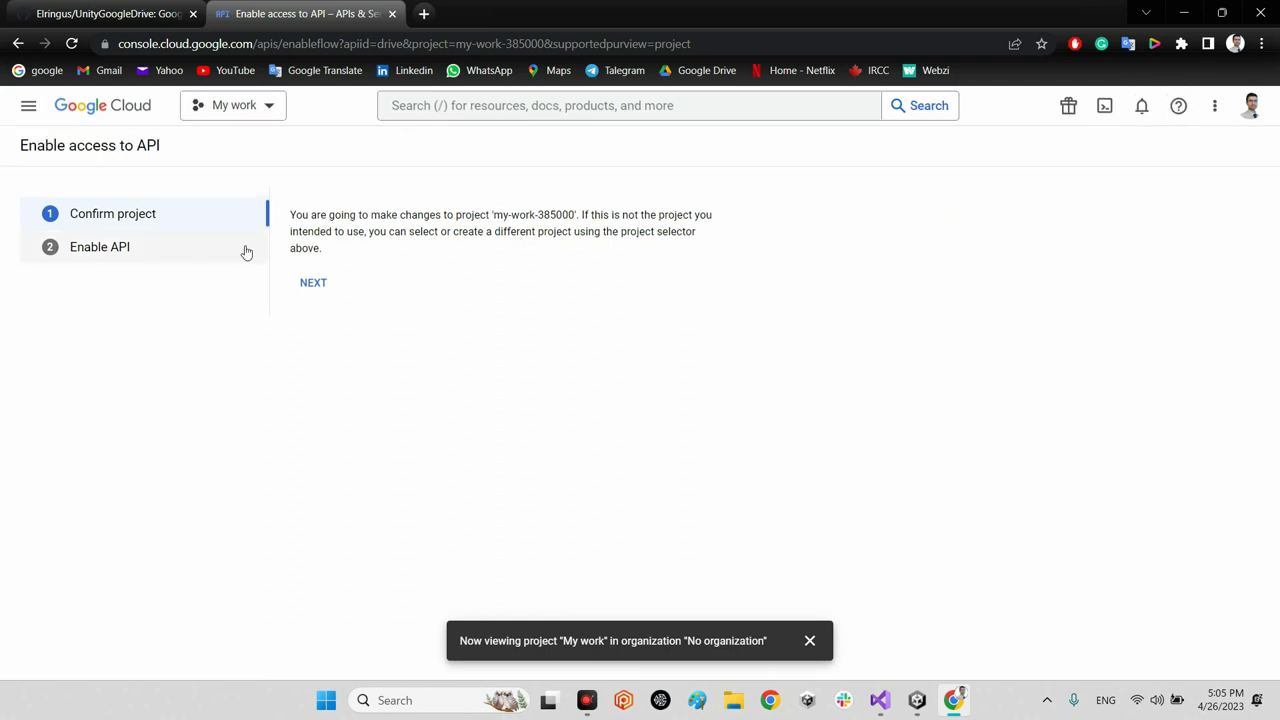
left_click(313, 282)
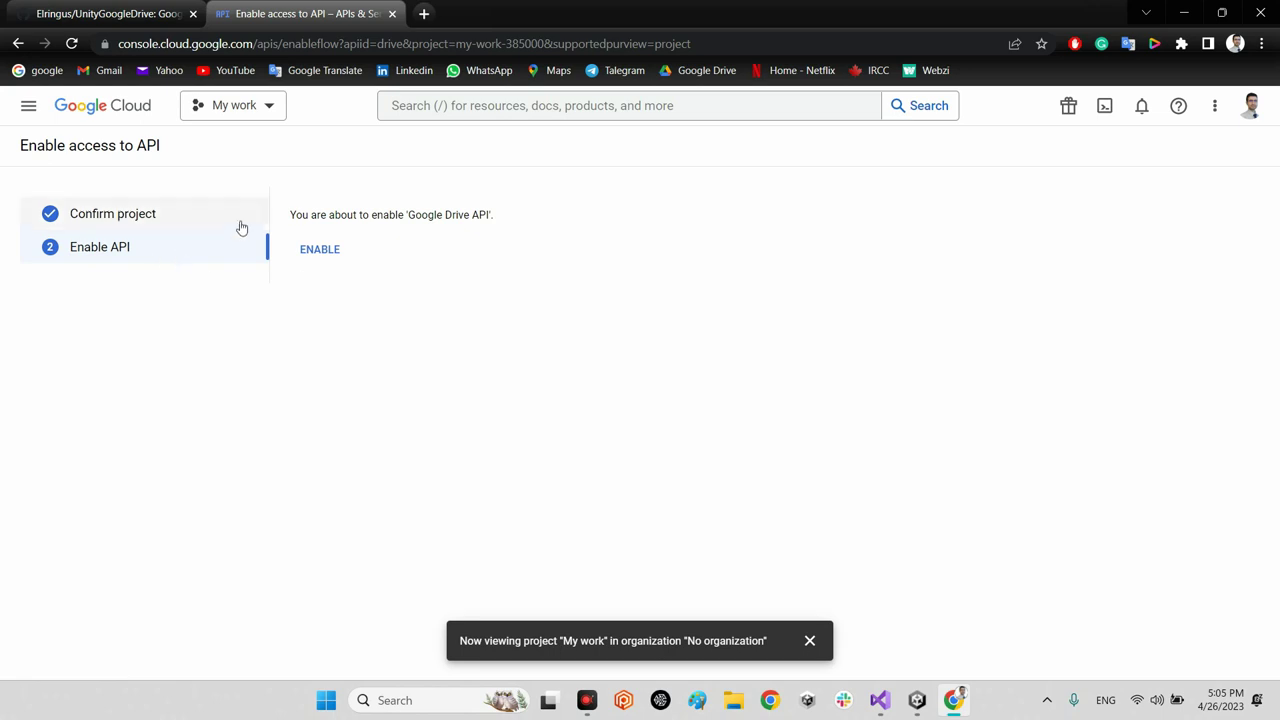
left_click(326, 252)
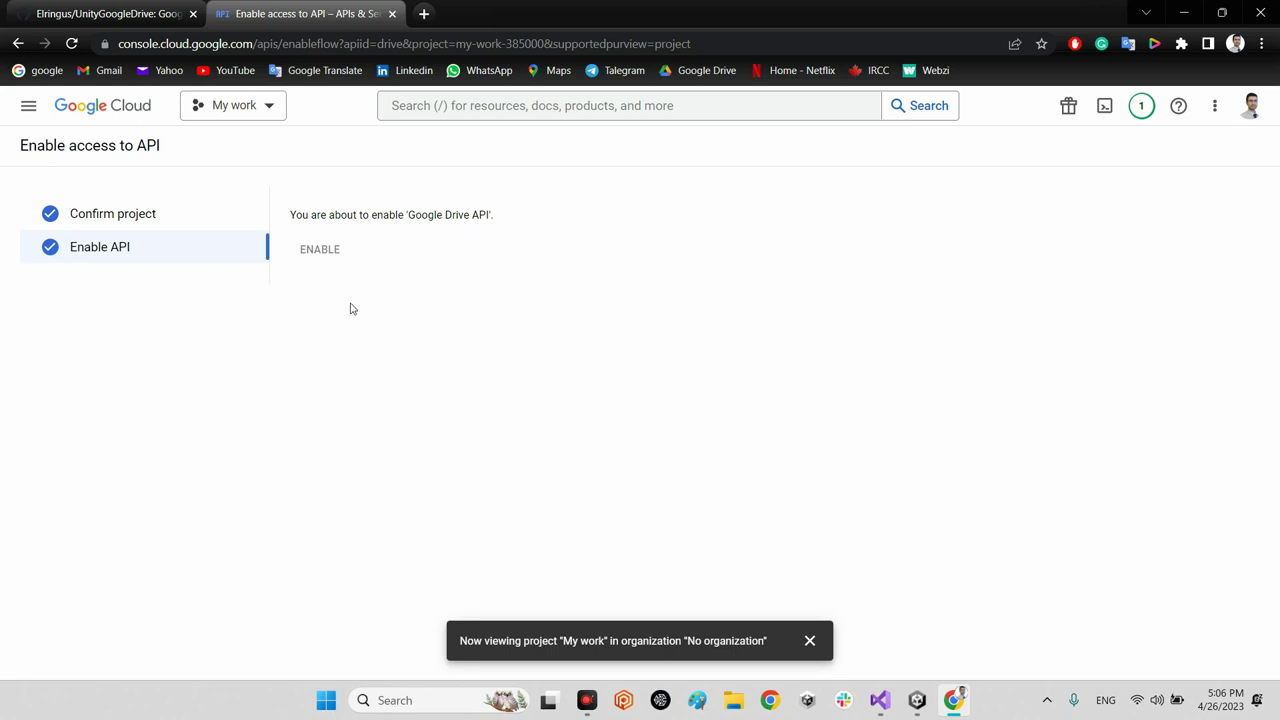
Step: Navigate through APIs & Services to the OAuth consent screen page
left_click(29, 110)
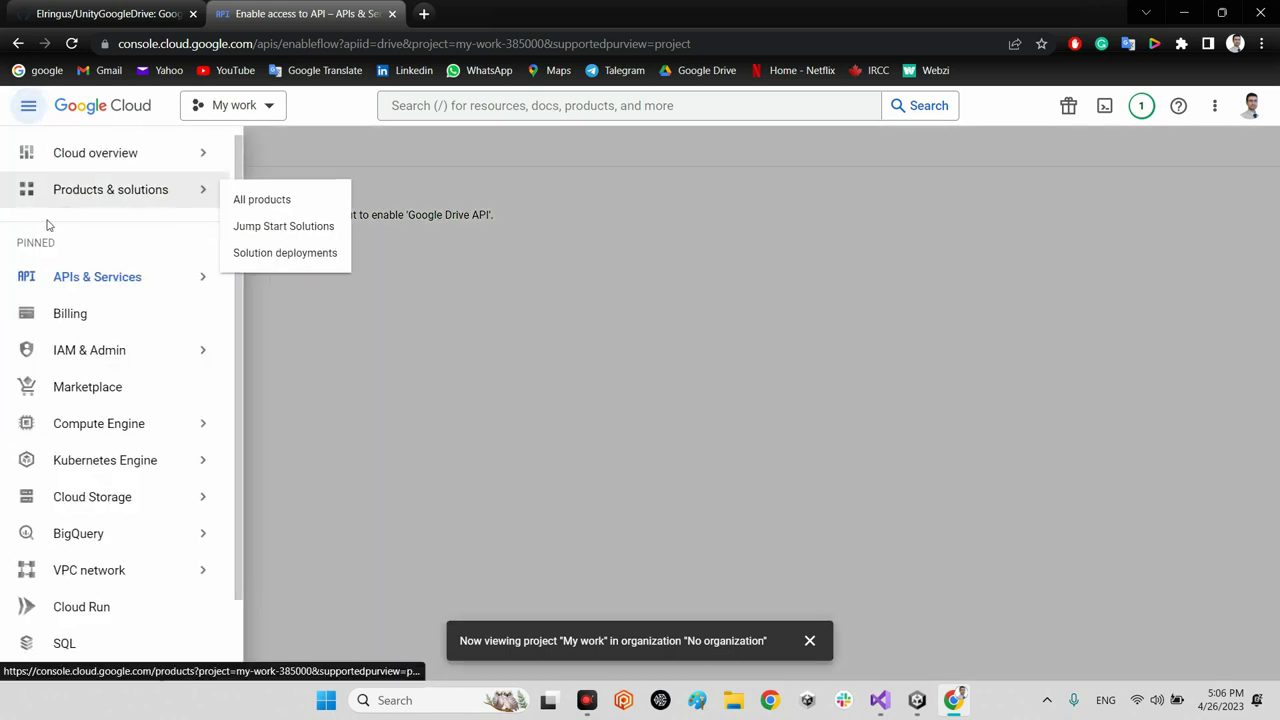
mouse_move(80, 294)
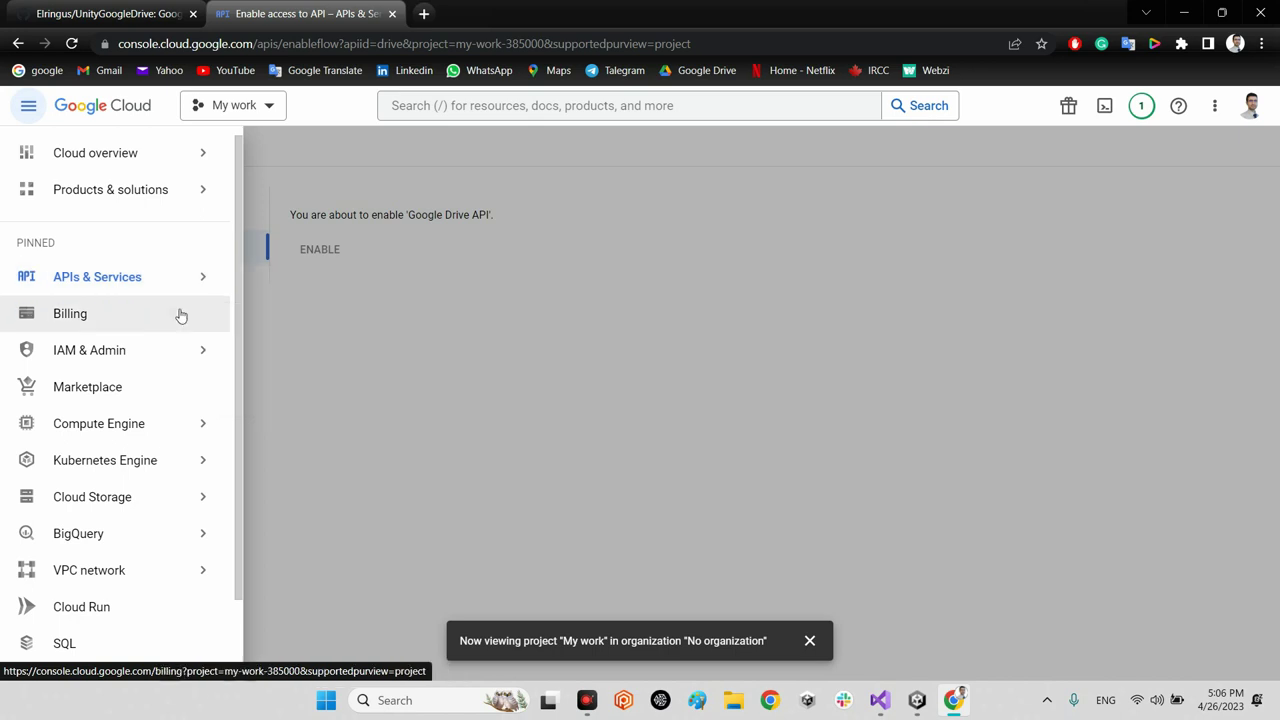
left_click(165, 278)
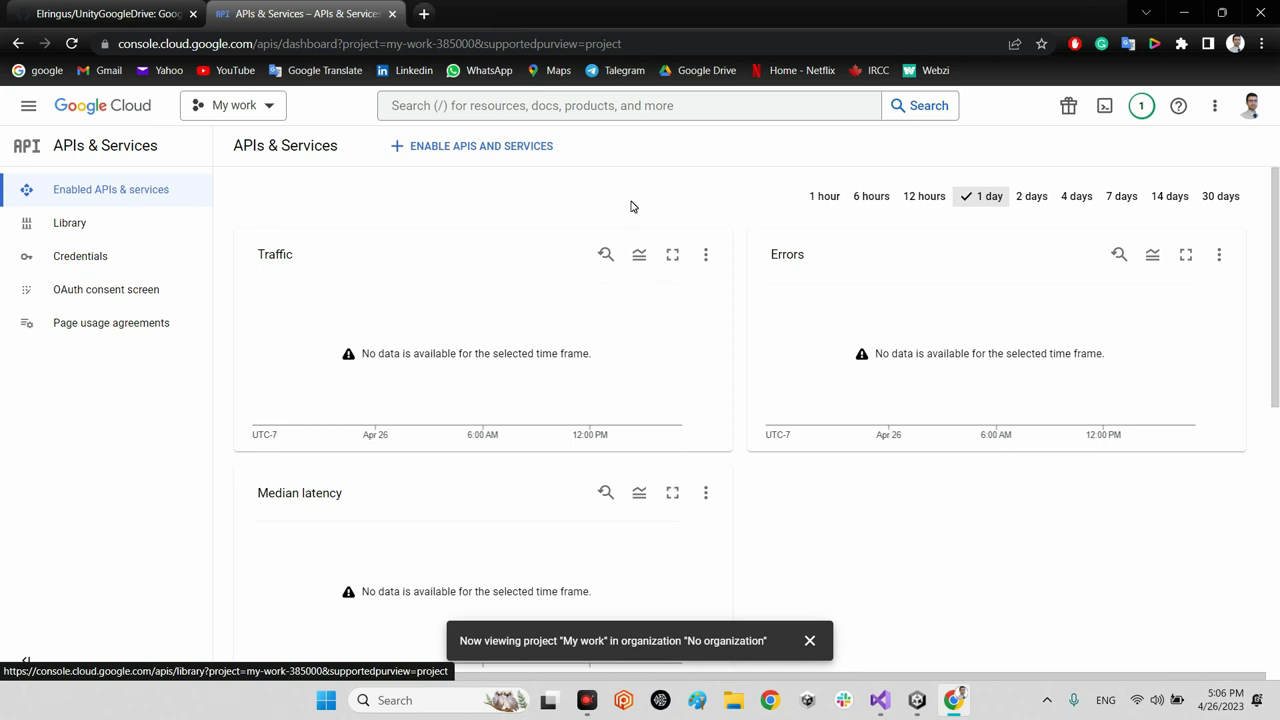
left_click(86, 298)
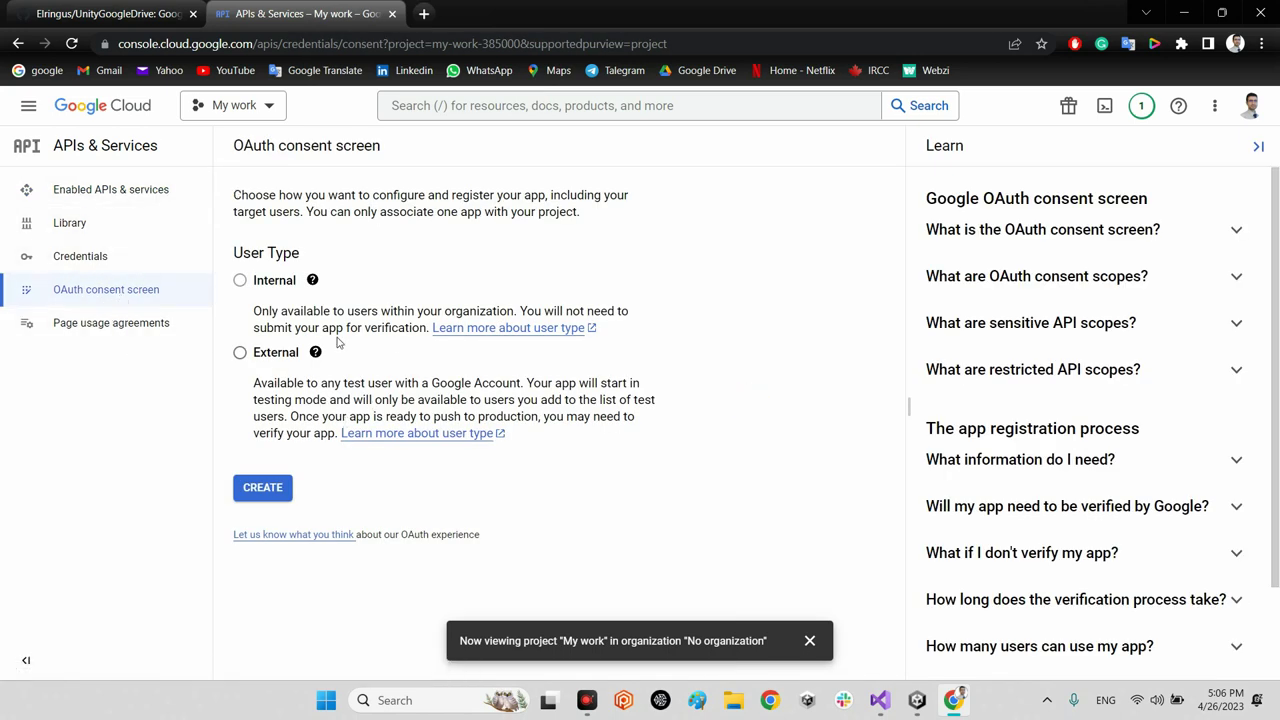
Step: Choose the External user type and enter 'my work' as the app name
mouse_move(315, 354)
left_click(241, 353)
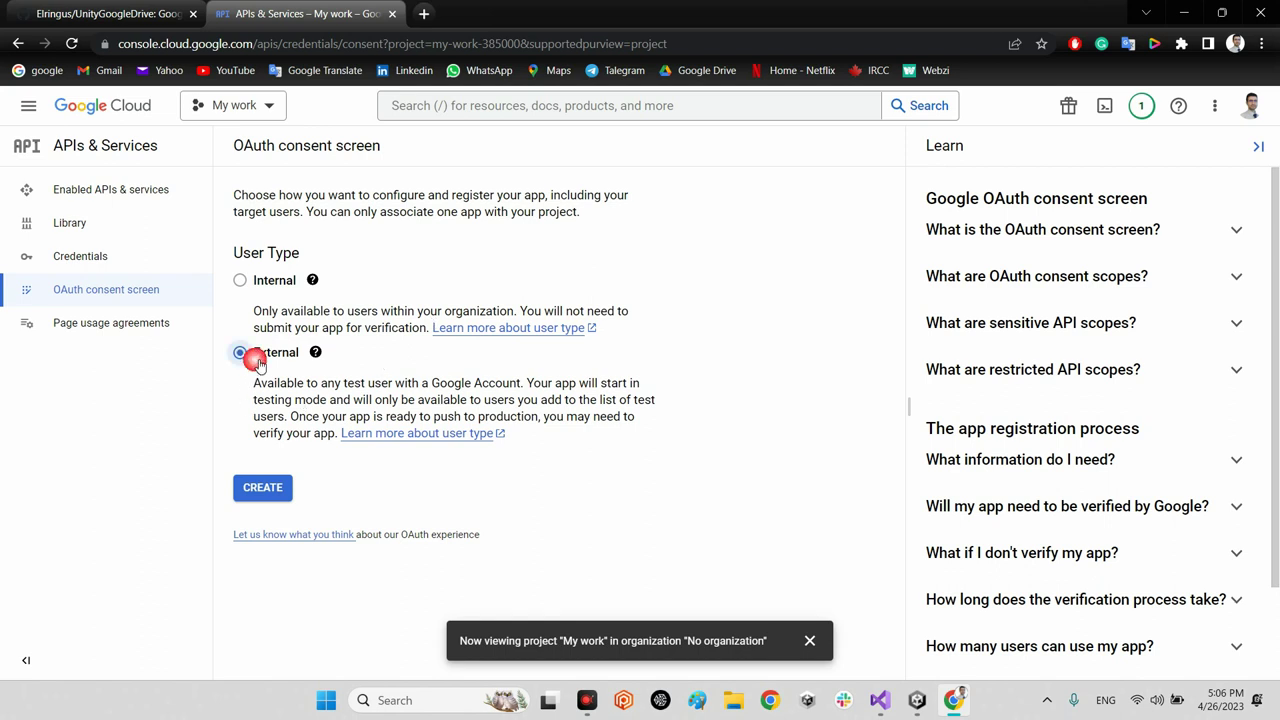
left_click(283, 497)
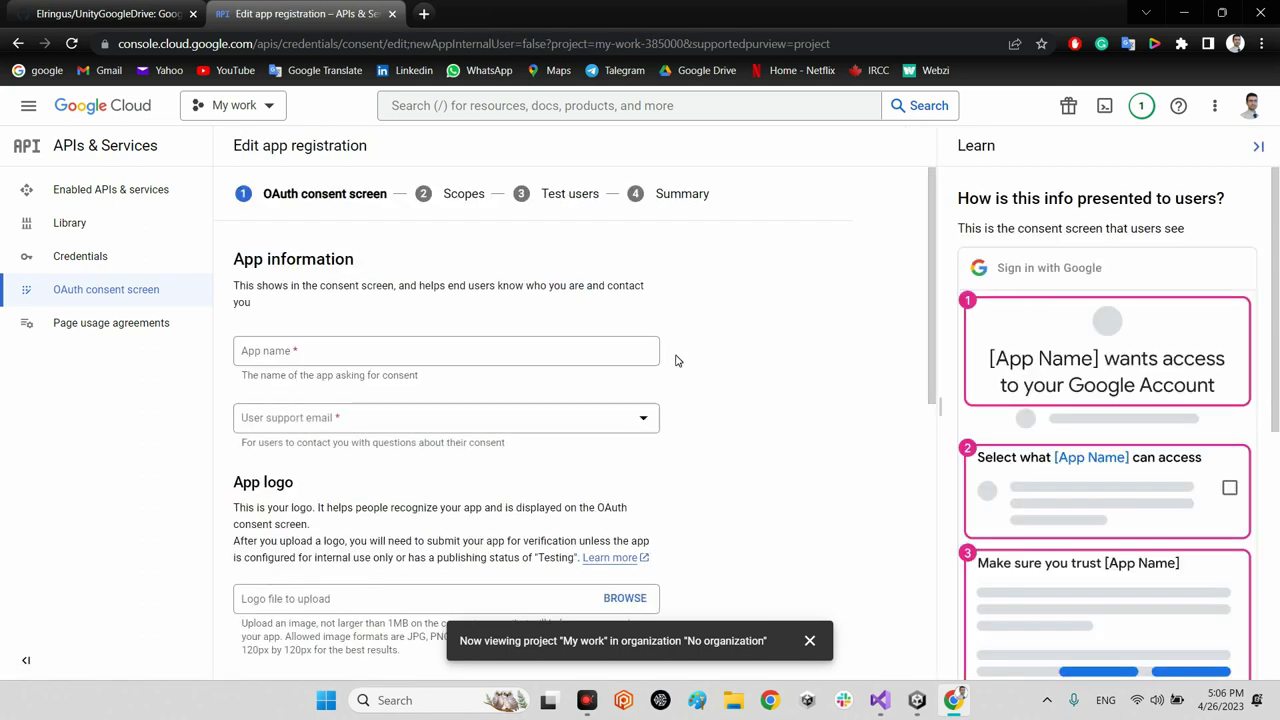
left_click(352, 351)
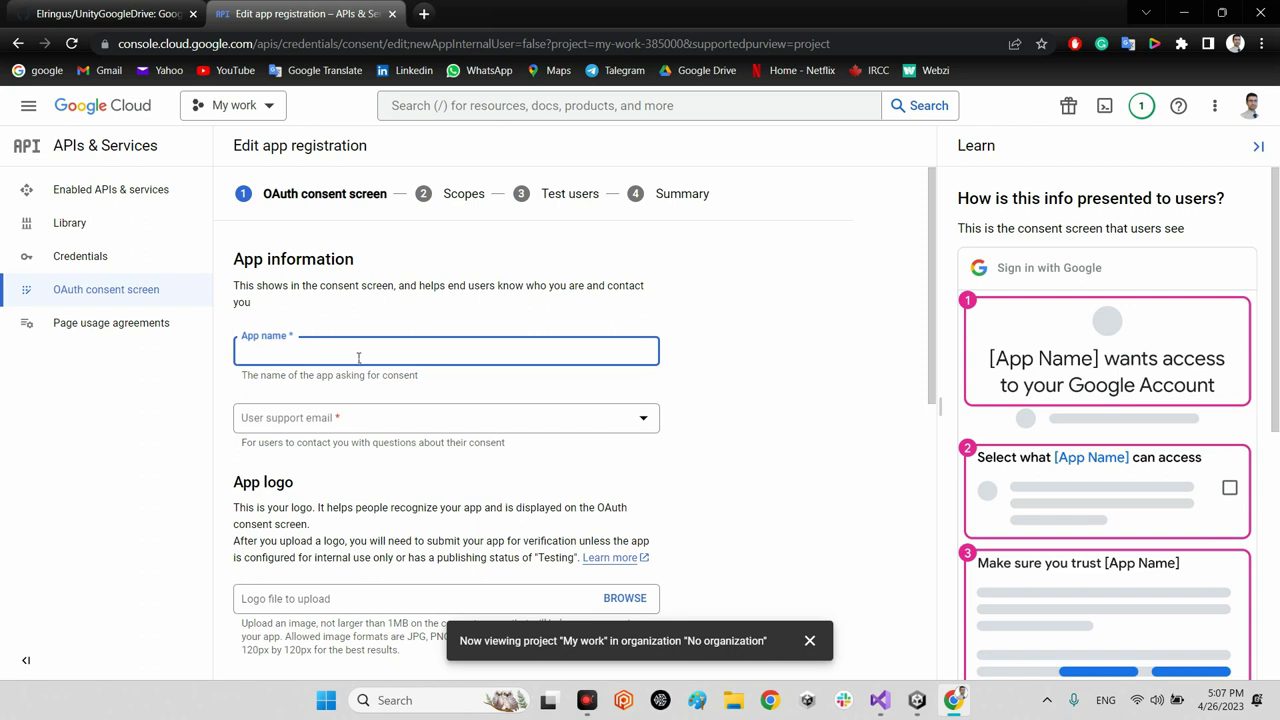
type("my work")
Step: Pick the account as user support email, enter the developer contact email, then save and continue
left_click(343, 418)
left_click(322, 430)
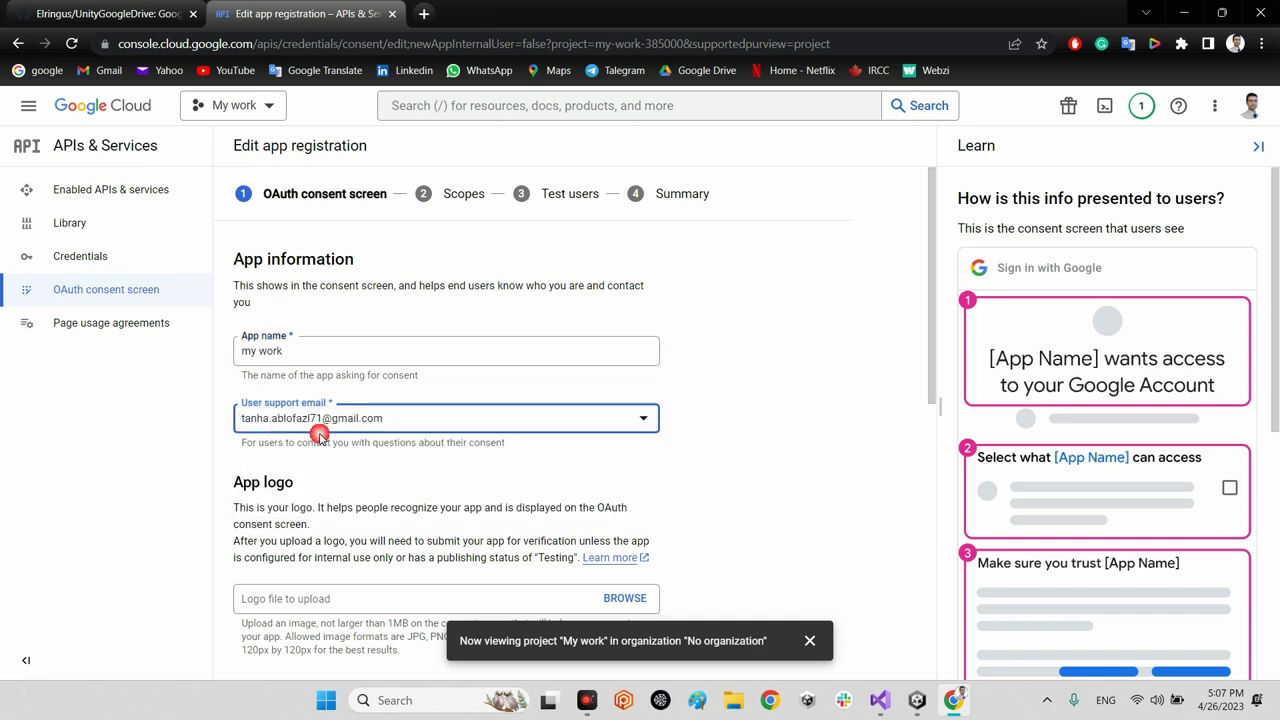
scroll(704, 509, "down", 8)
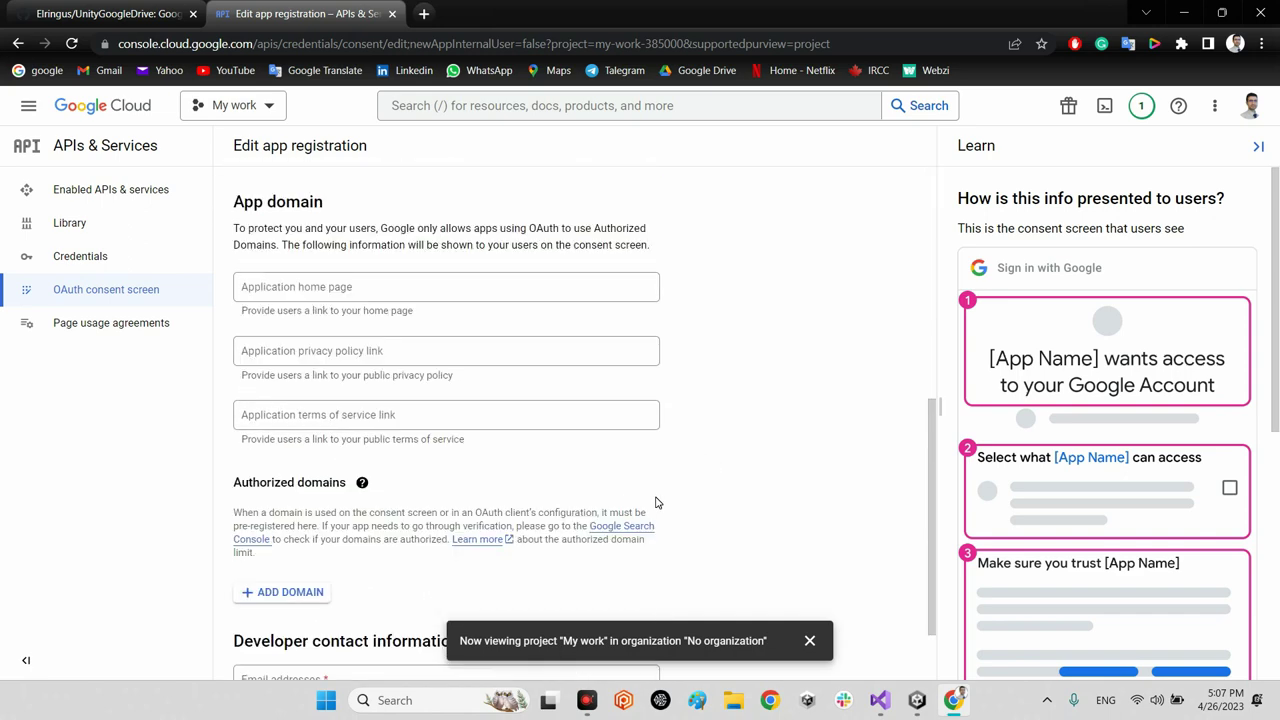
left_click(361, 581)
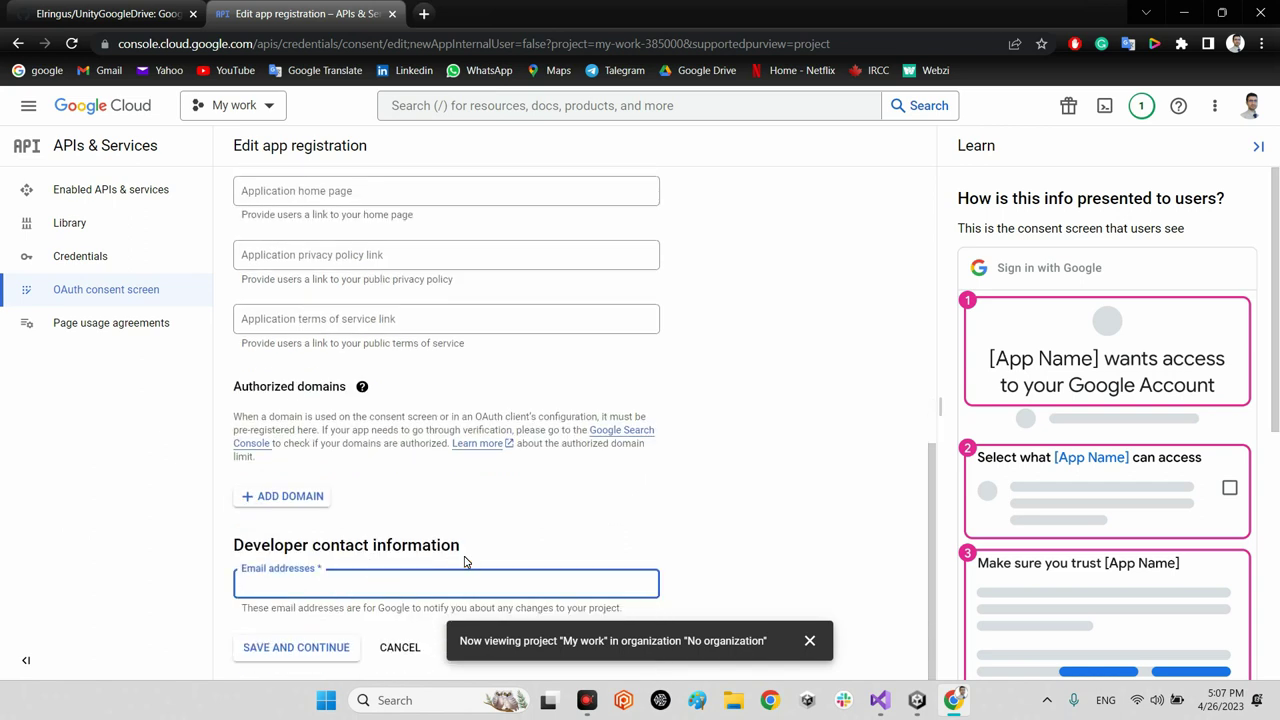
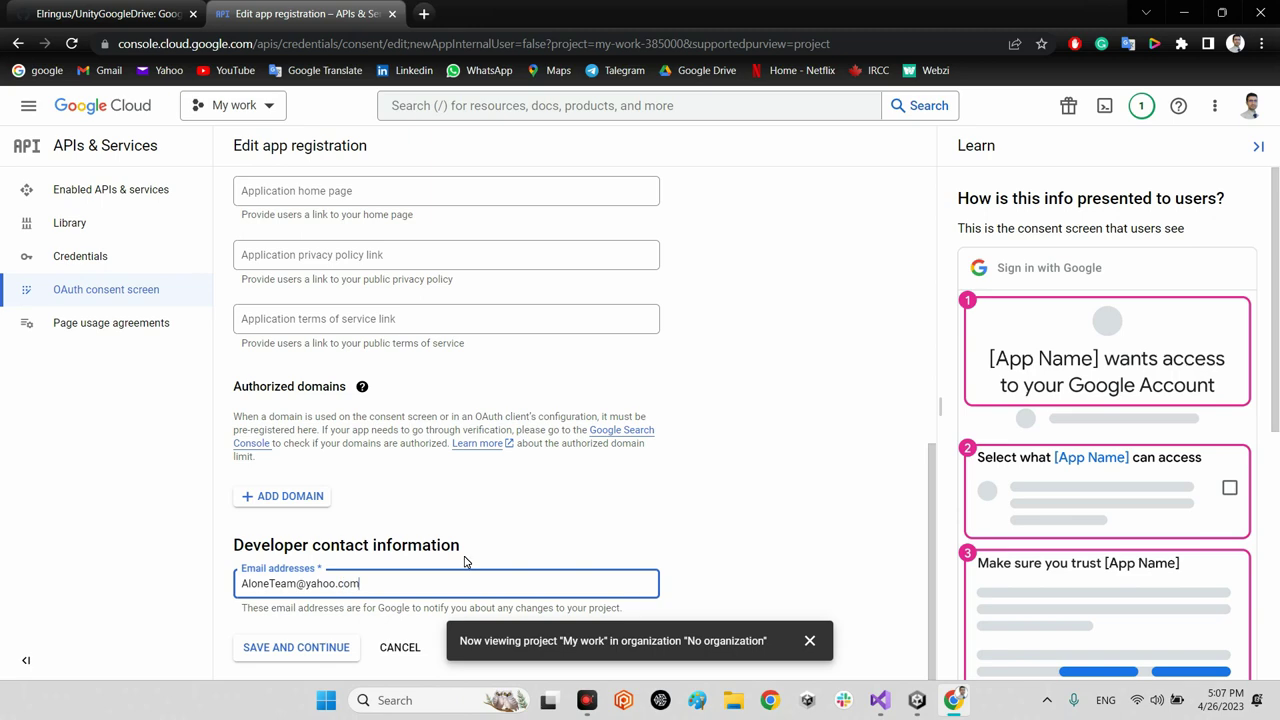
scroll(674, 455, "up", 4)
scroll(776, 429, "up", 2)
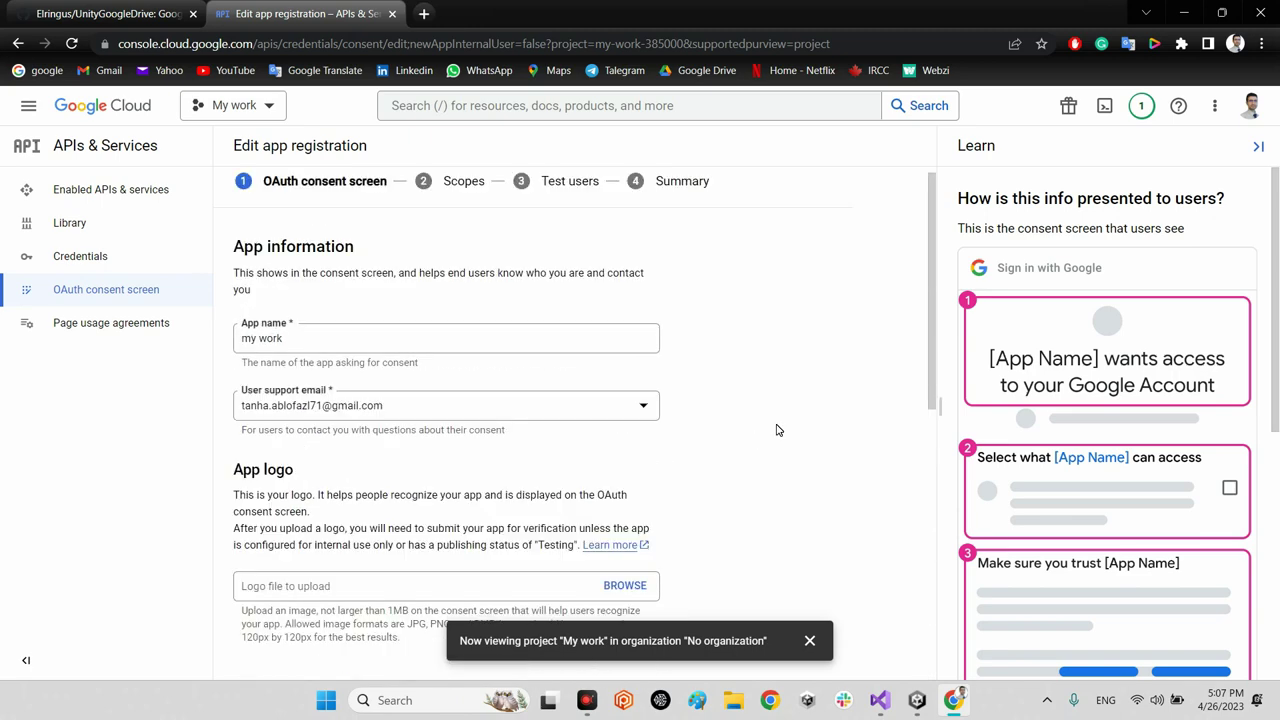
scroll(774, 429, "down", 6)
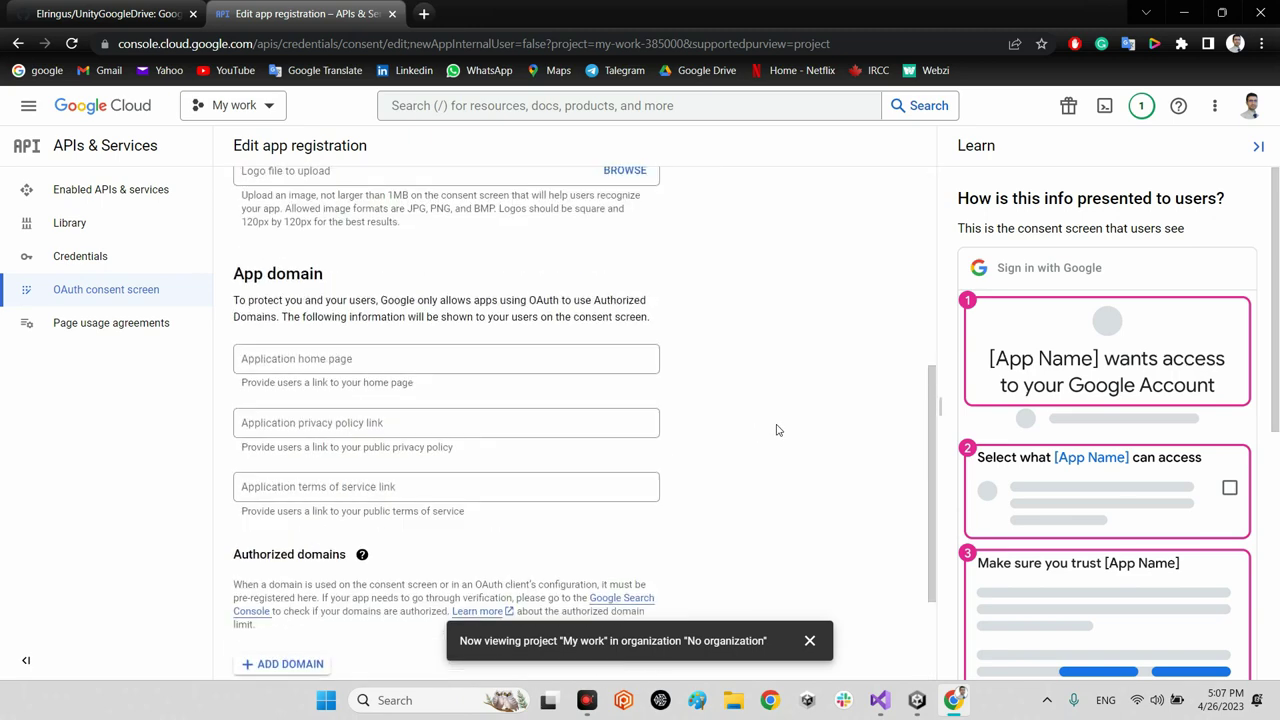
left_click(810, 641)
left_click(313, 648)
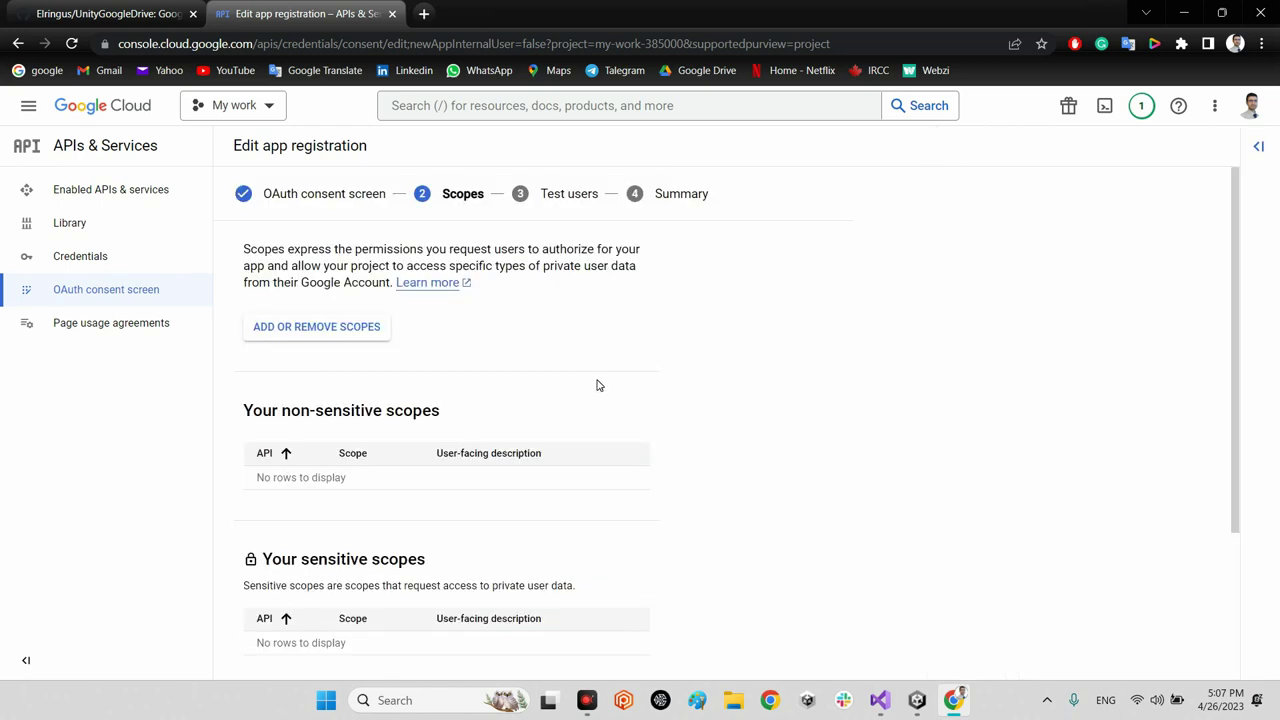
Step: Cancel out of Scopes and scroll the my work consent screen overview down to Test users
scroll(499, 428, "down", 3)
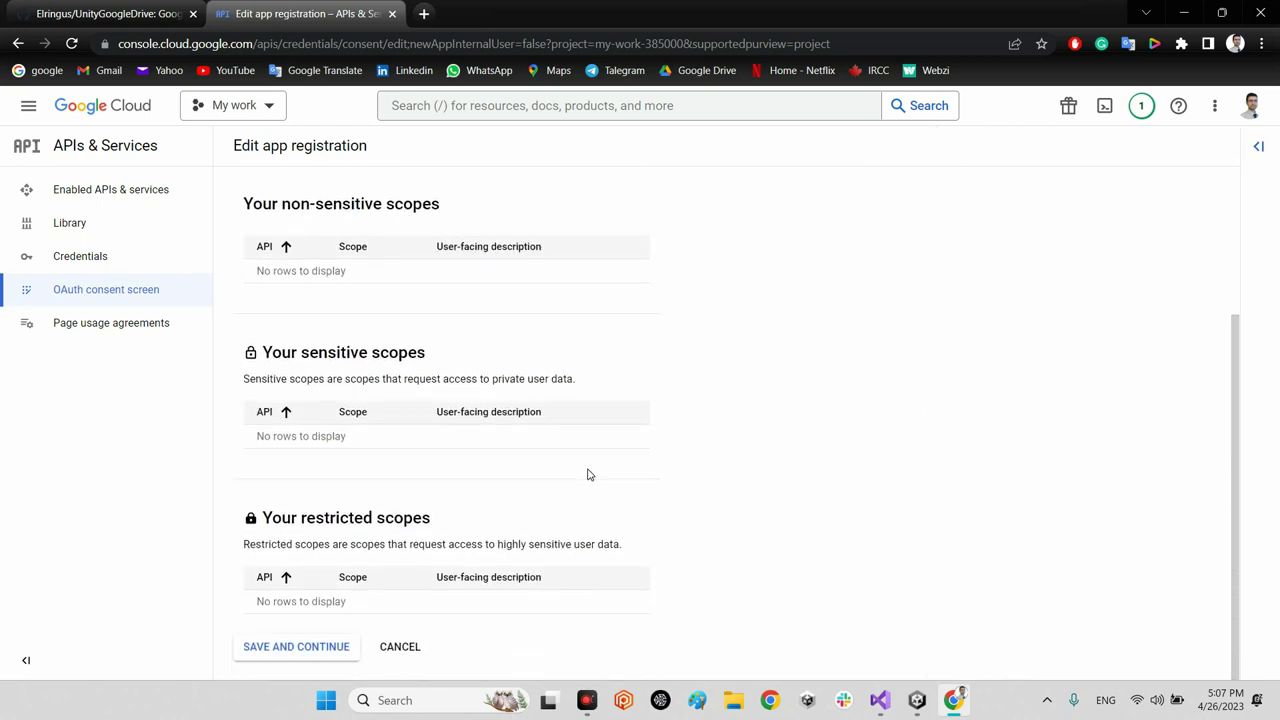
scroll(366, 393, "up", 2)
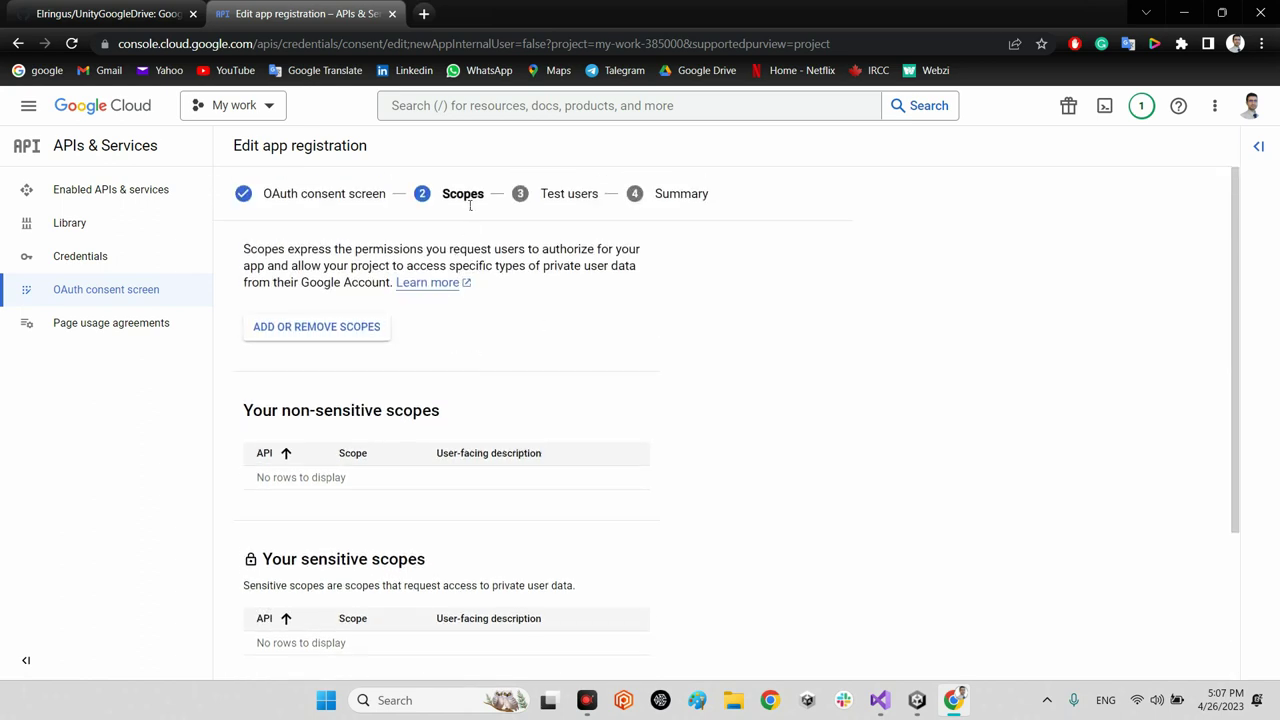
scroll(522, 295, "down", 3)
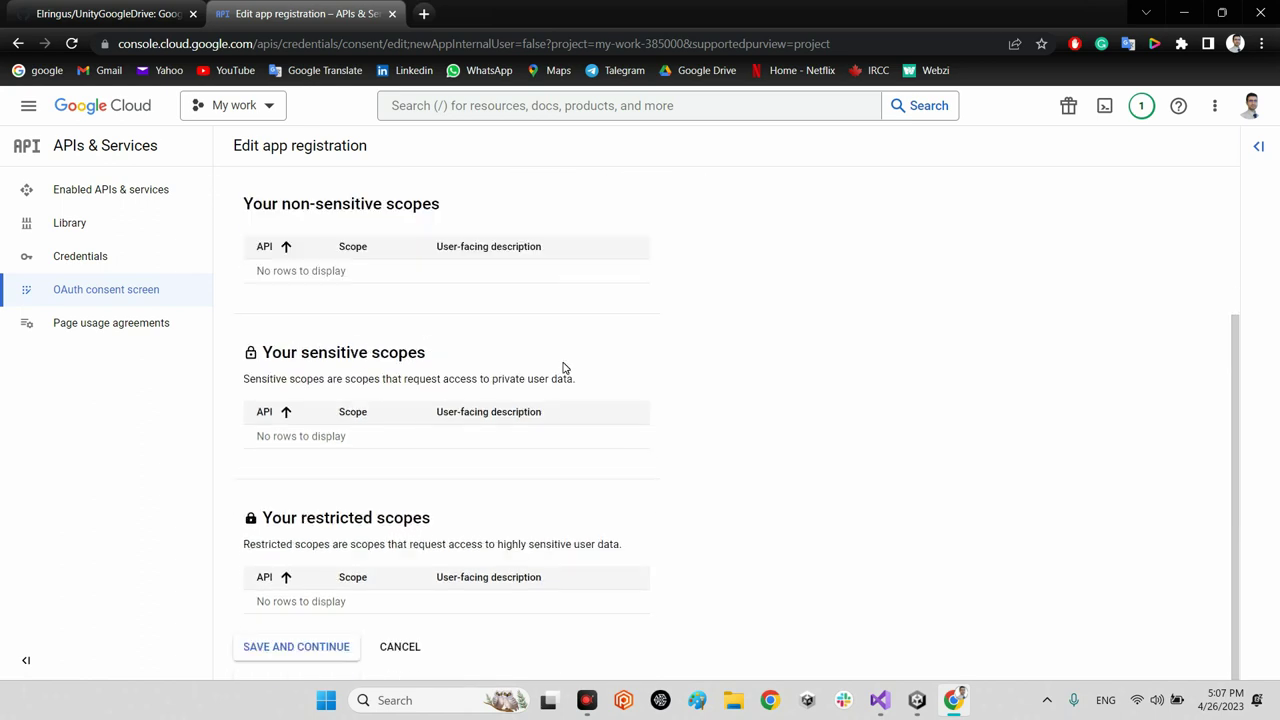
left_click(400, 646)
scroll(585, 369, "down", 2)
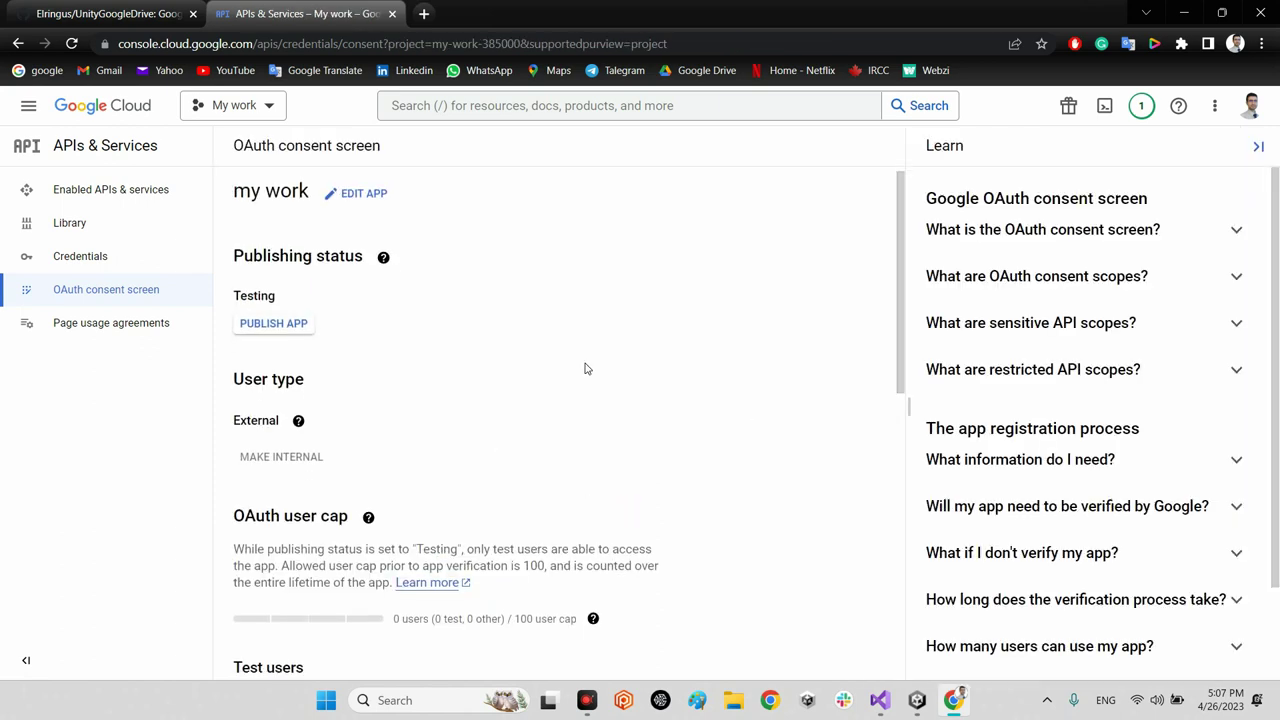
scroll(577, 417, "up", 3)
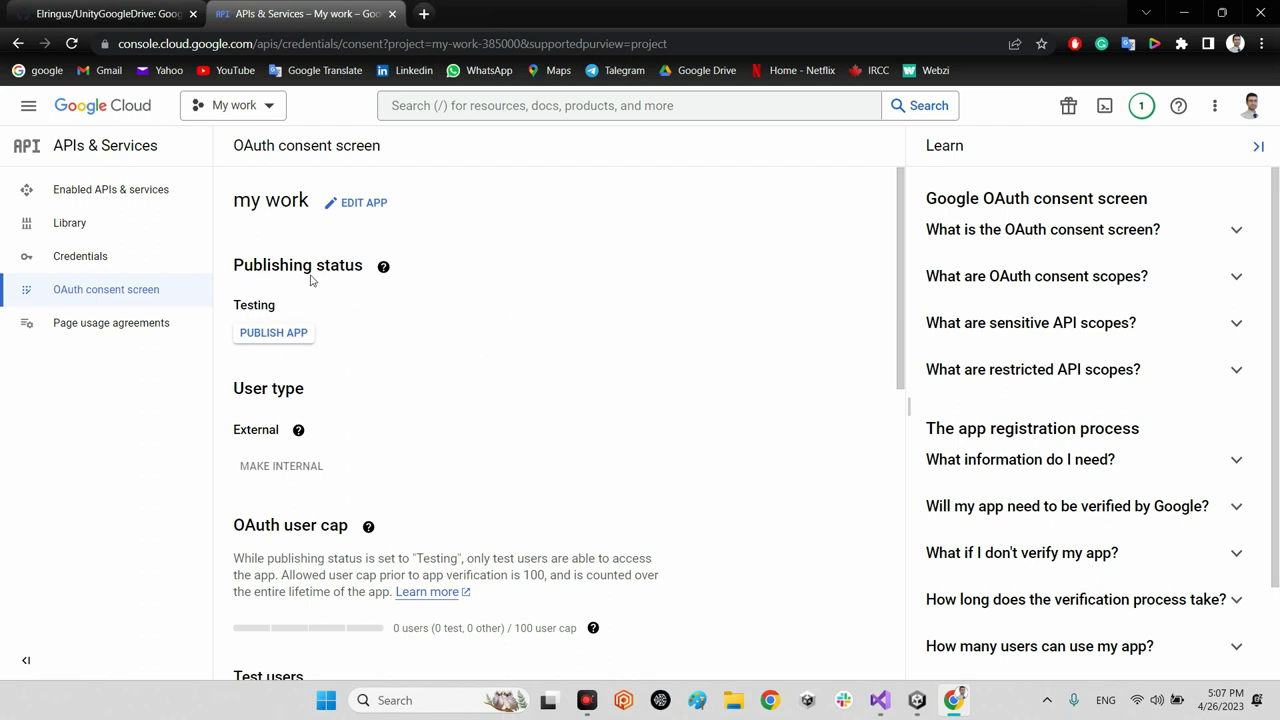
left_click_drag(243, 316, 303, 309)
left_click(523, 337)
scroll(562, 387, "down", 2)
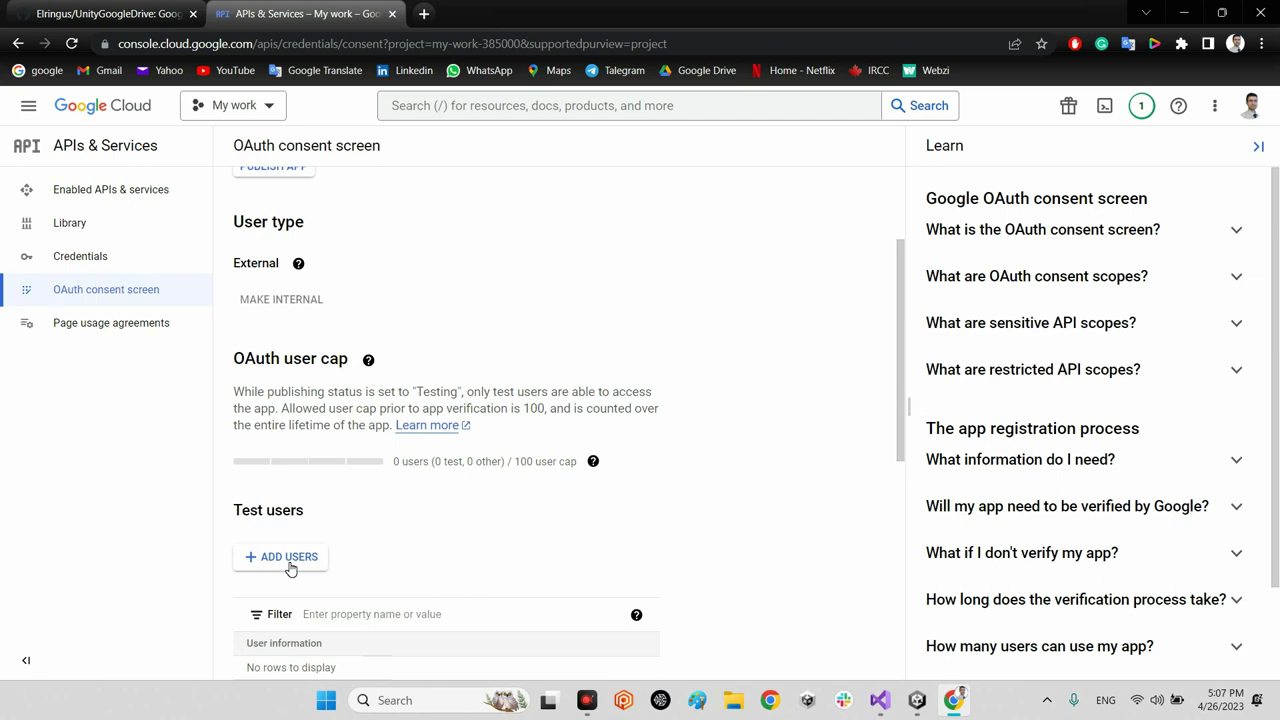
Step: Add a Gmail account as a test user, save it, and review the updated list
left_click(289, 562)
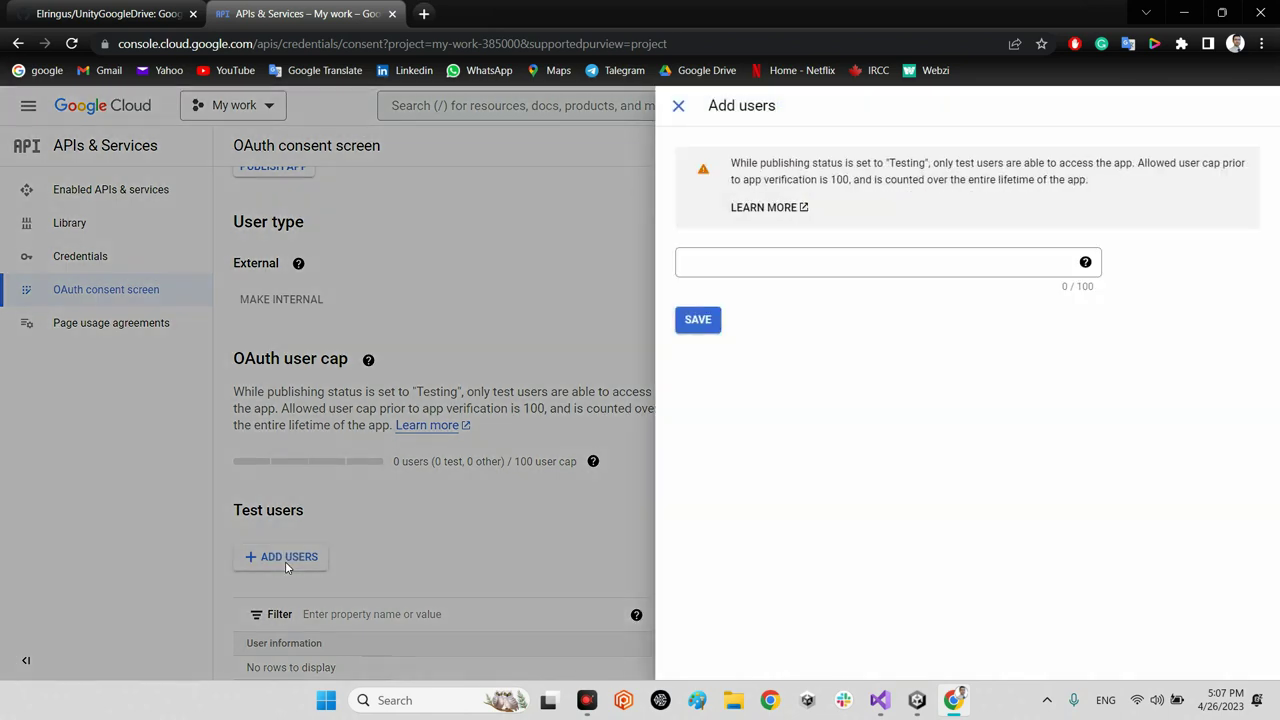
left_click(929, 273)
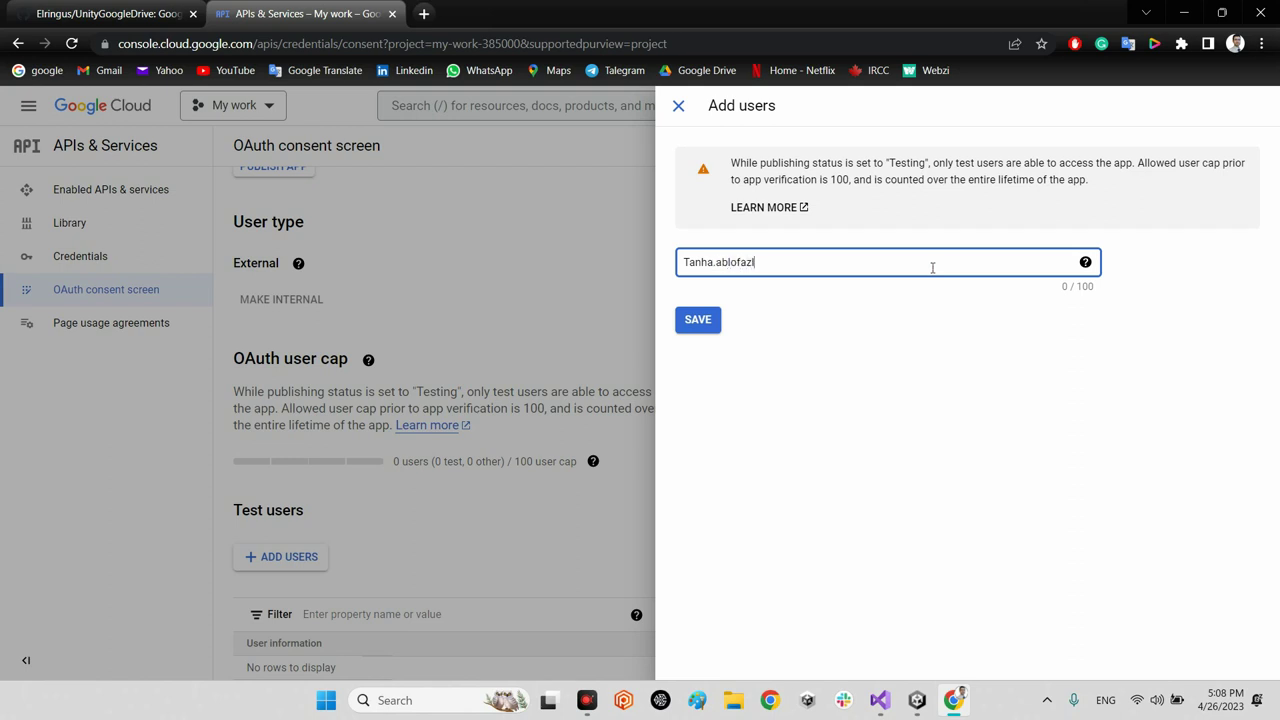
left_click(710, 326)
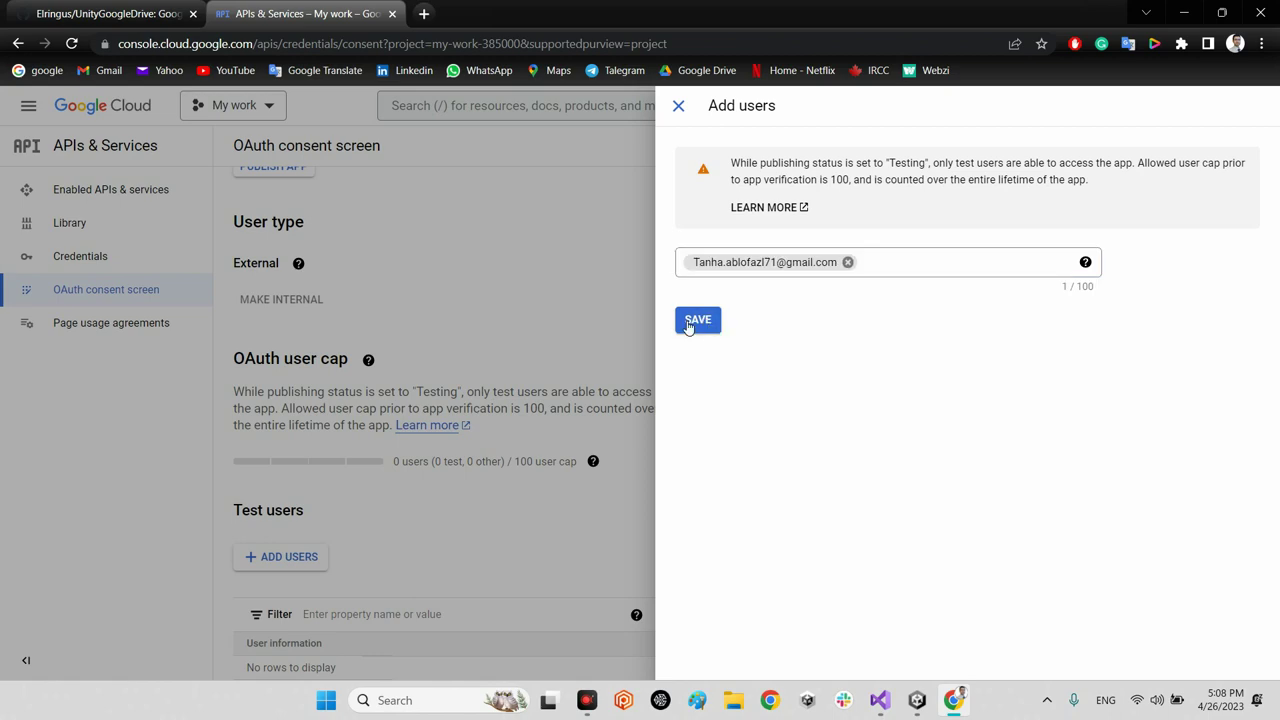
left_click(700, 322)
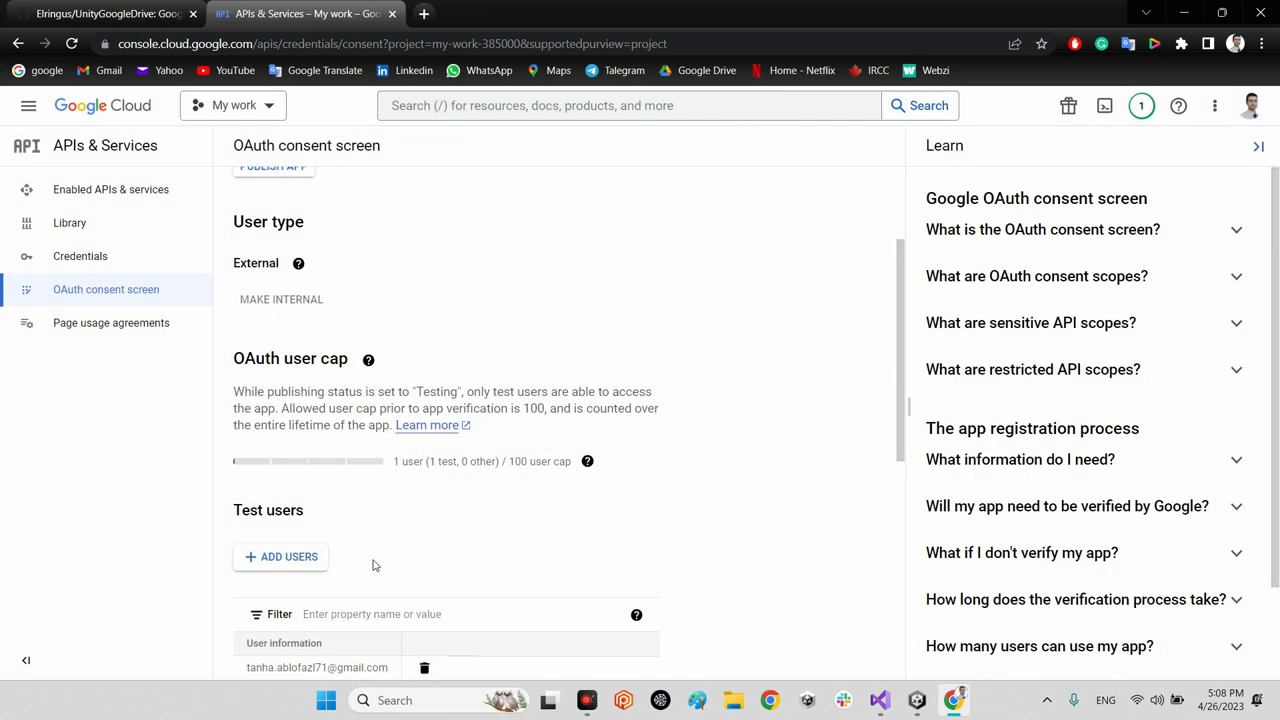
left_click(379, 516)
scroll(314, 514, "down", 3)
scroll(318, 446, "up", 2)
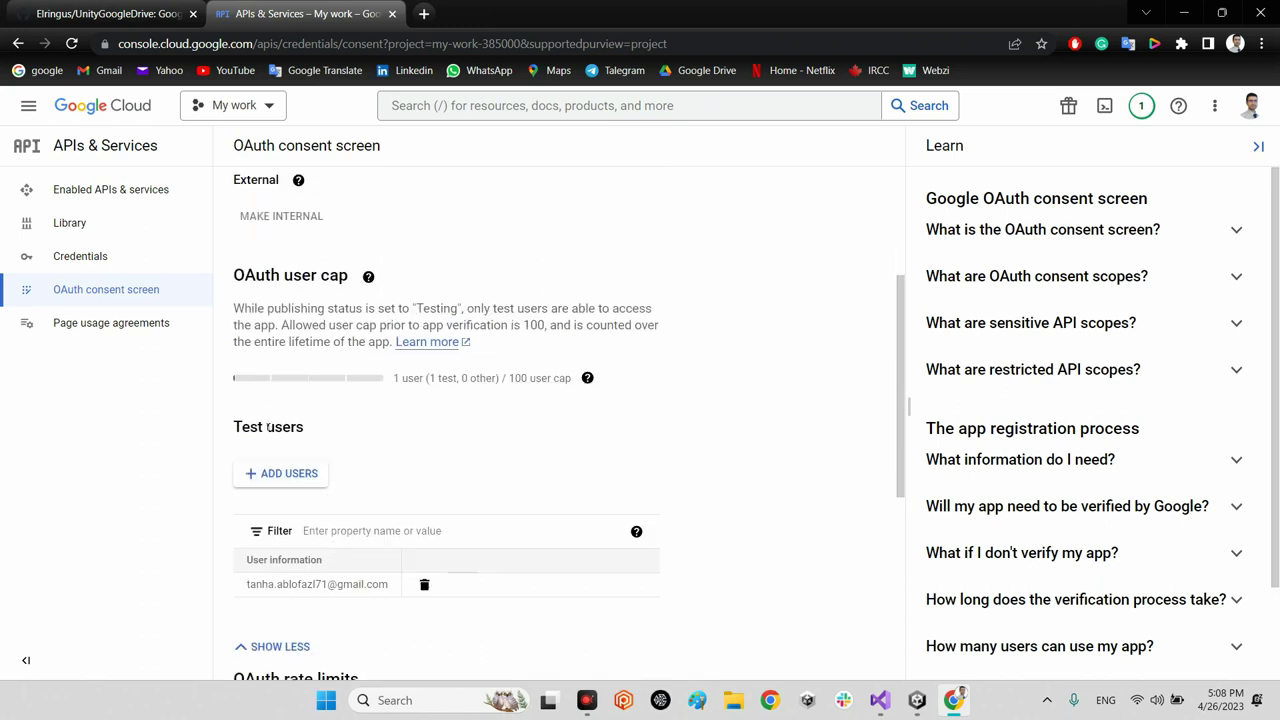
scroll(338, 483, "down", 1)
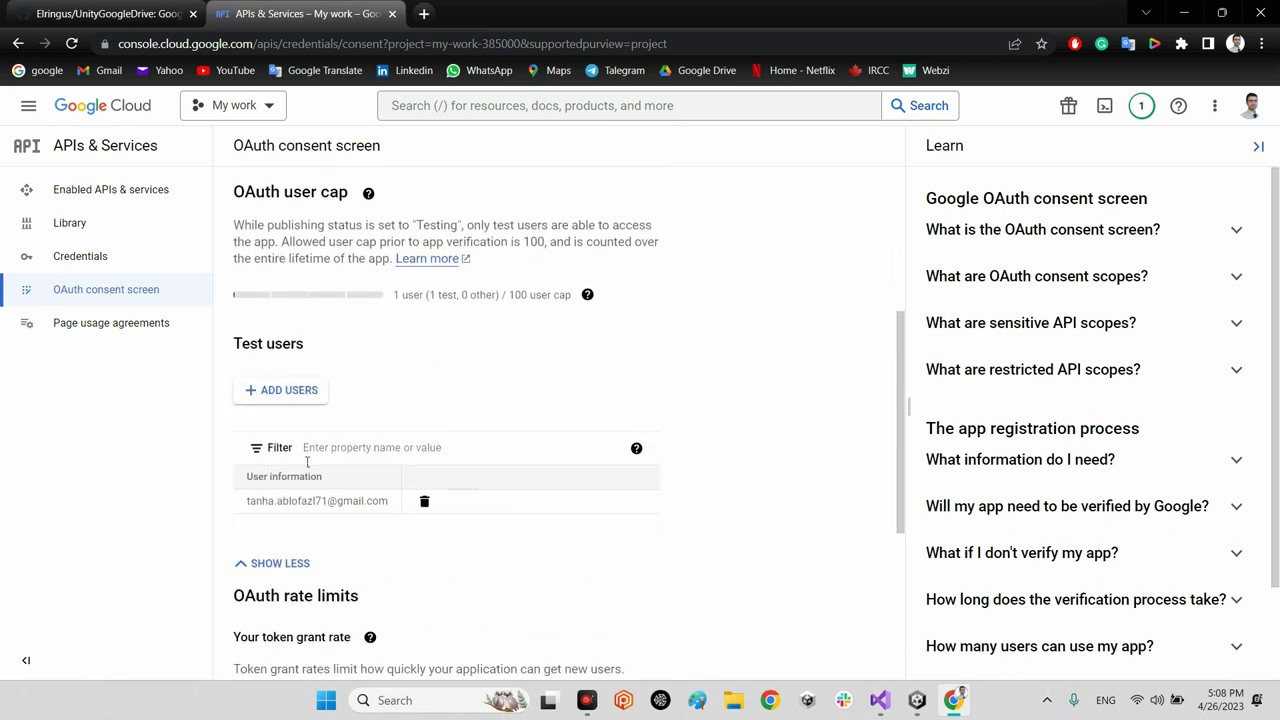
scroll(327, 501, "down", 3)
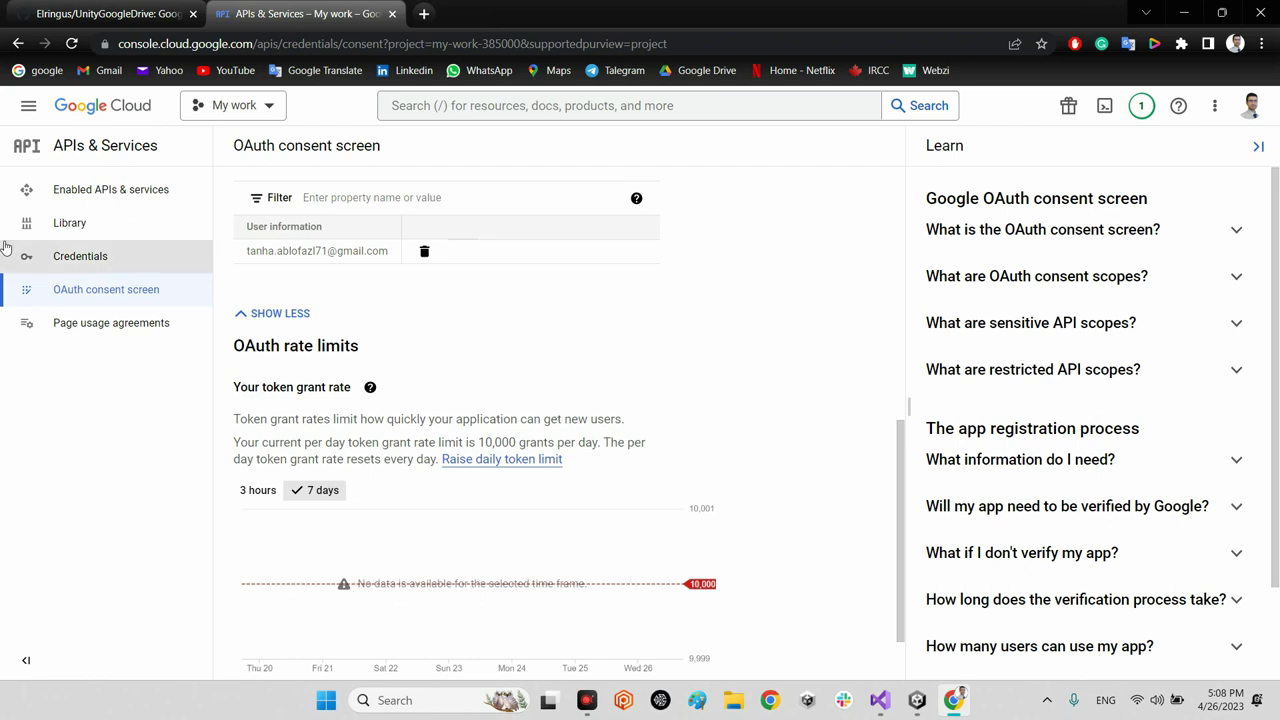
Step: Start a new OAuth client ID from Credentials with application type Web application
left_click(72, 263)
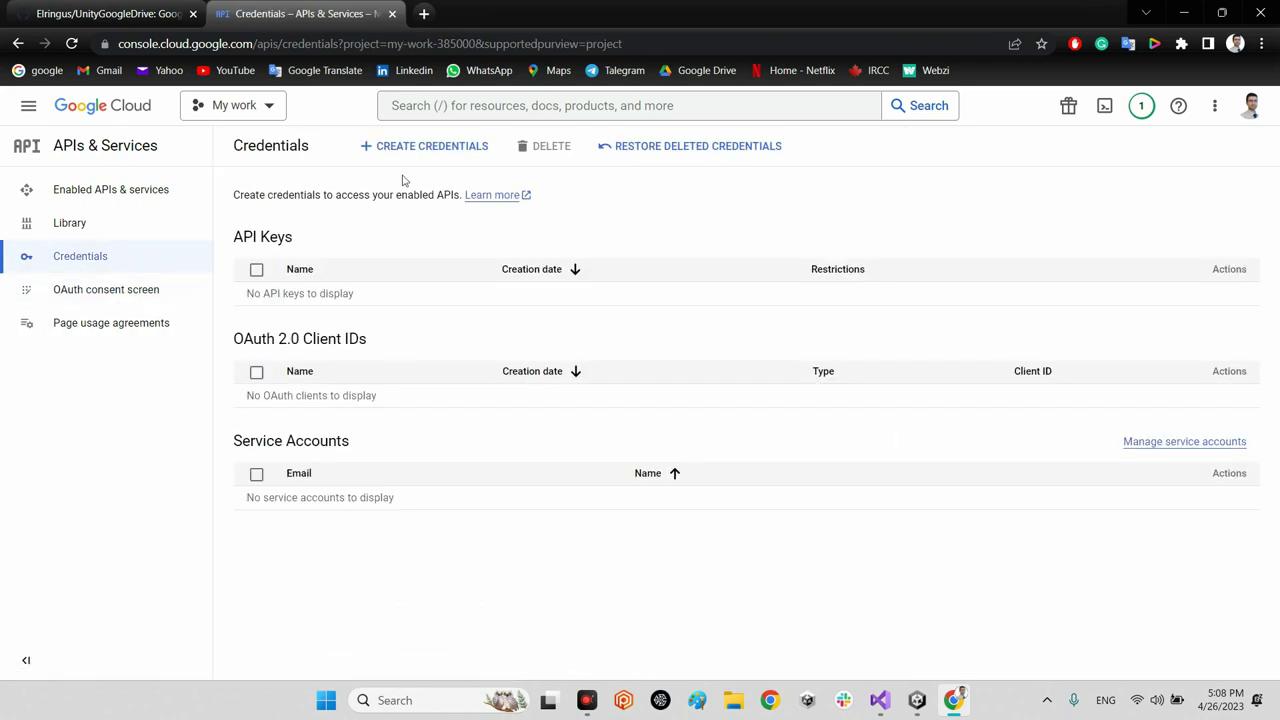
left_click(424, 150)
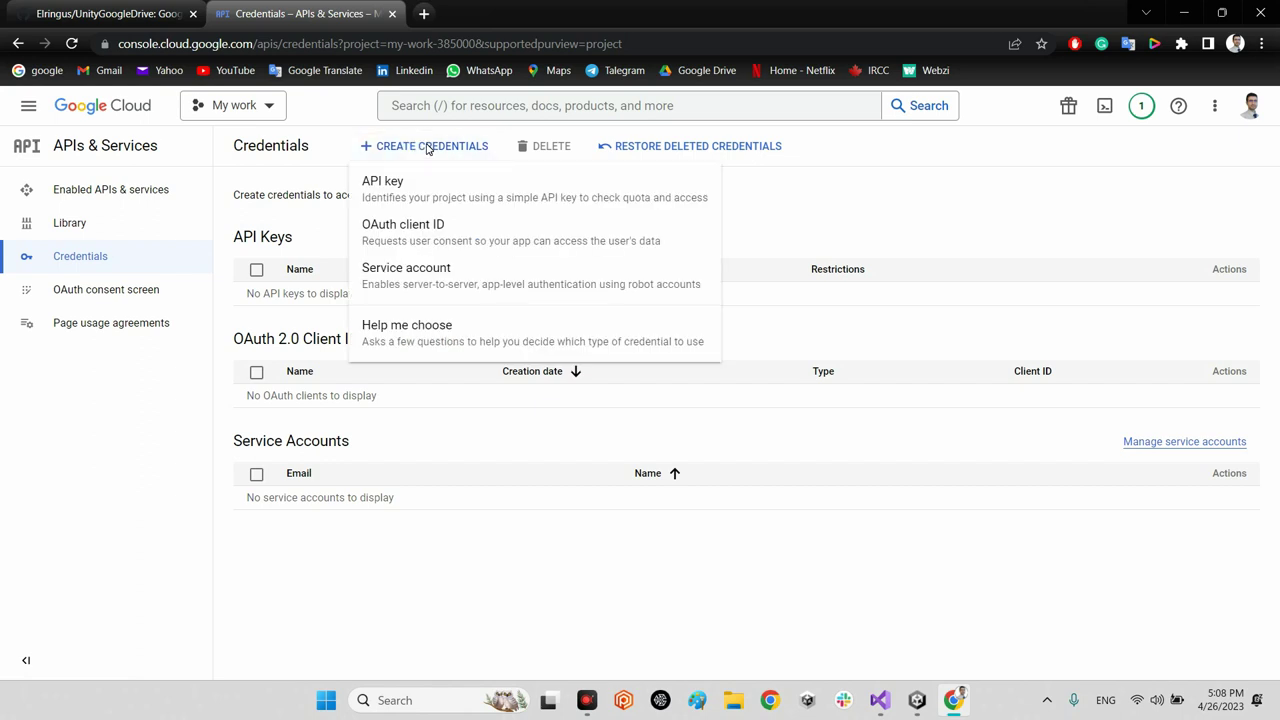
left_click(431, 234)
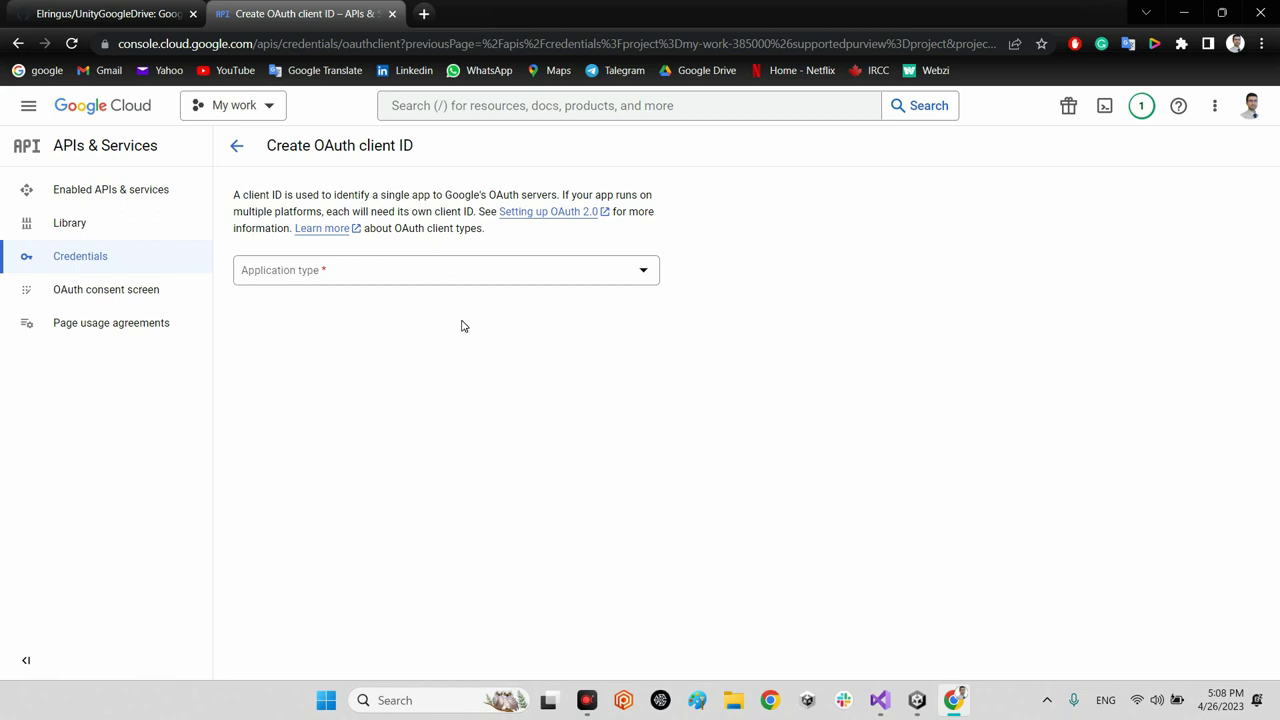
left_click(536, 274)
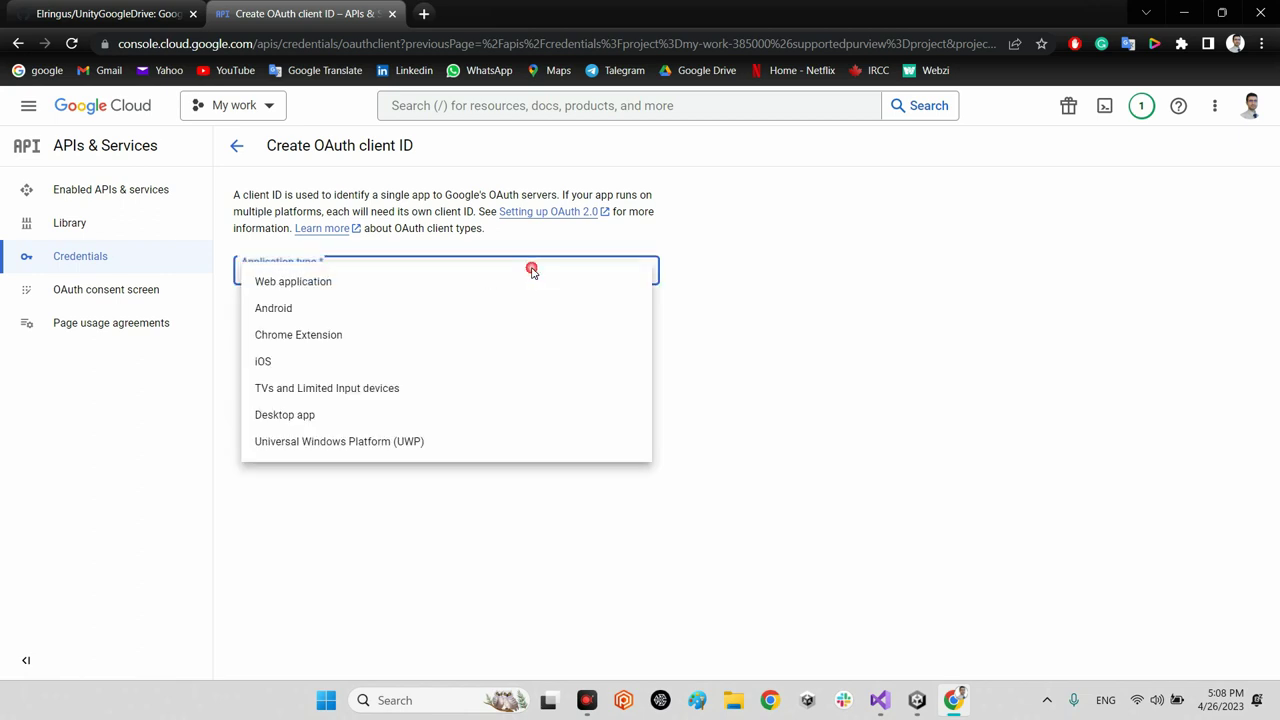
left_click(325, 284)
Step: Name the client 'My work clients' and create it
left_click_drag(346, 319, 211, 314)
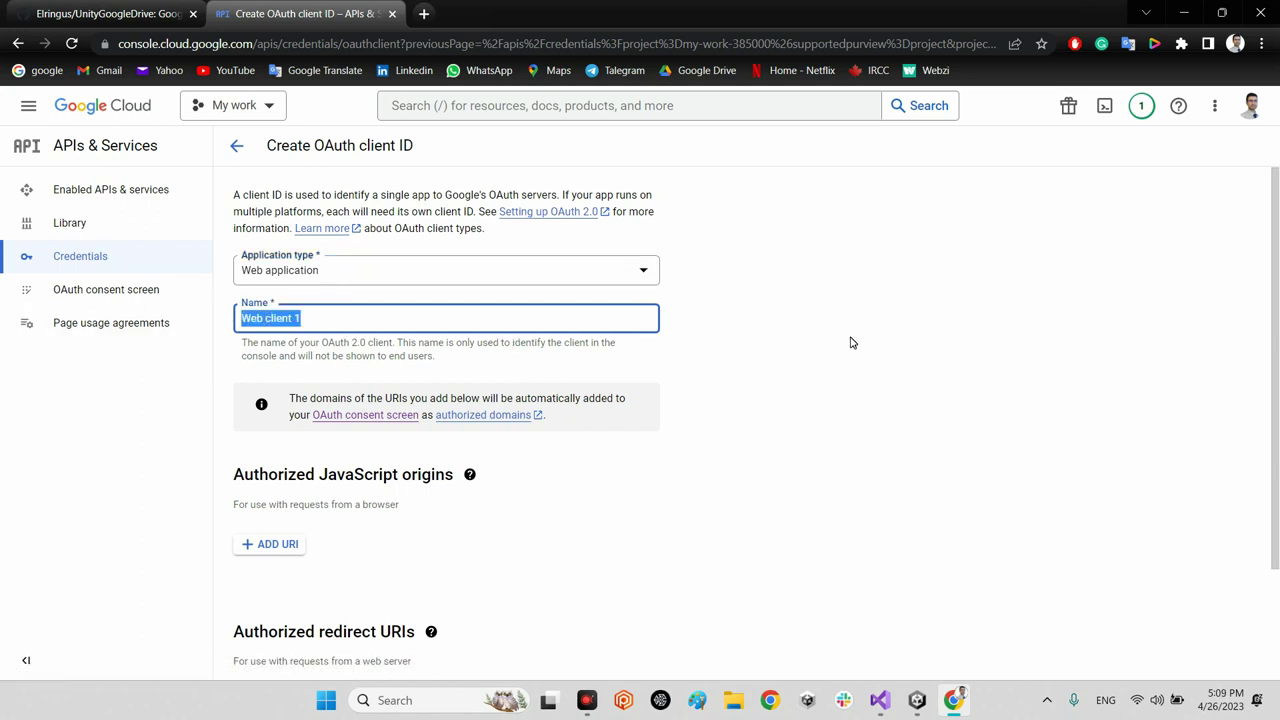
type("My work")
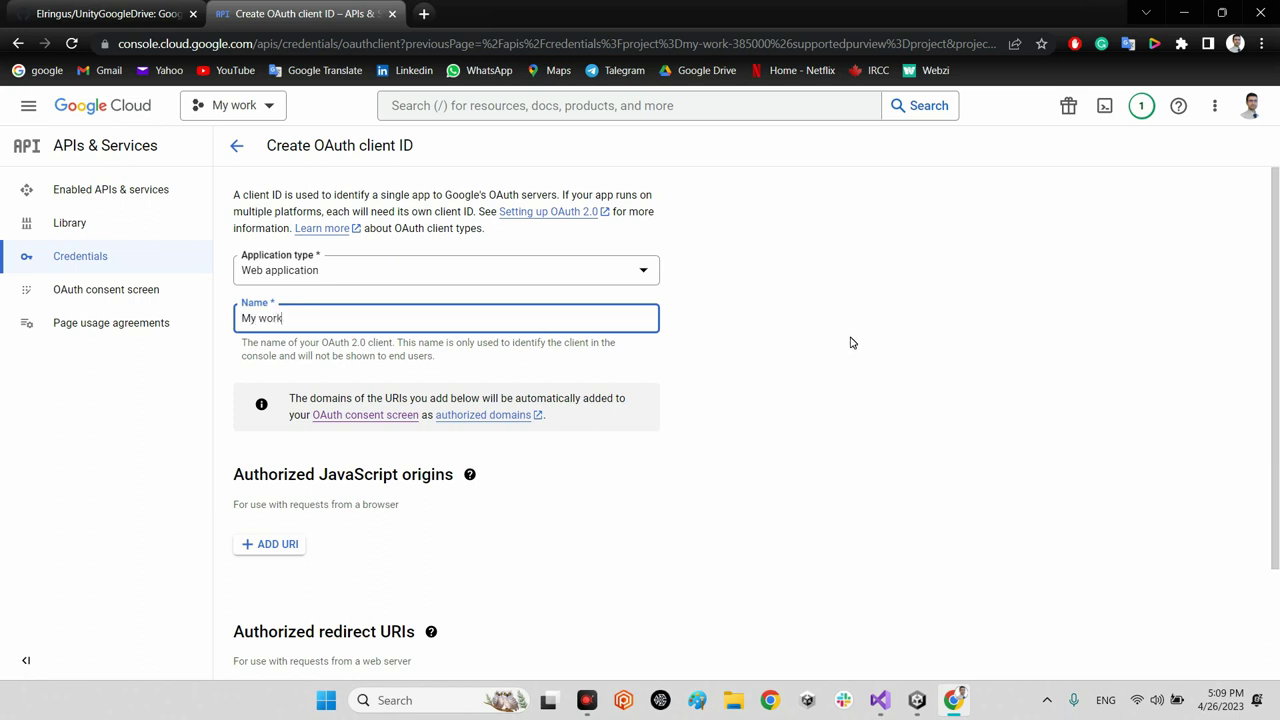
type(" clients")
scroll(848, 338, "down", 2)
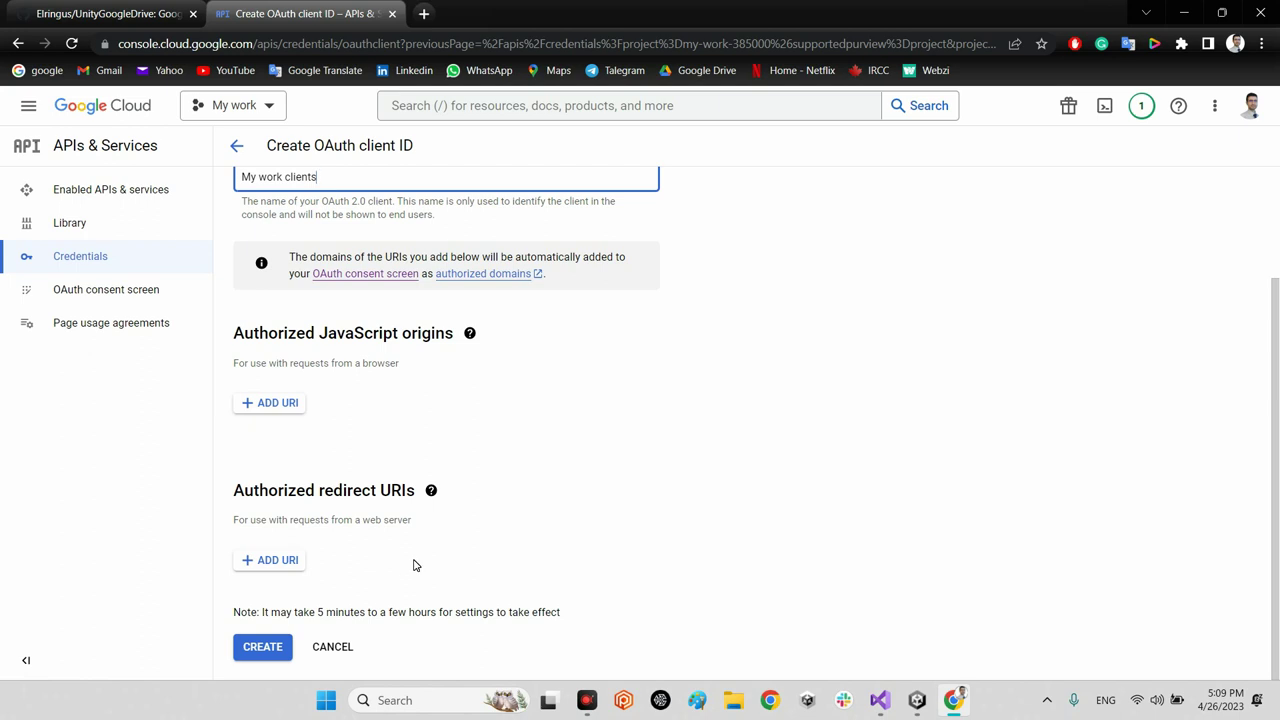
left_click(259, 649)
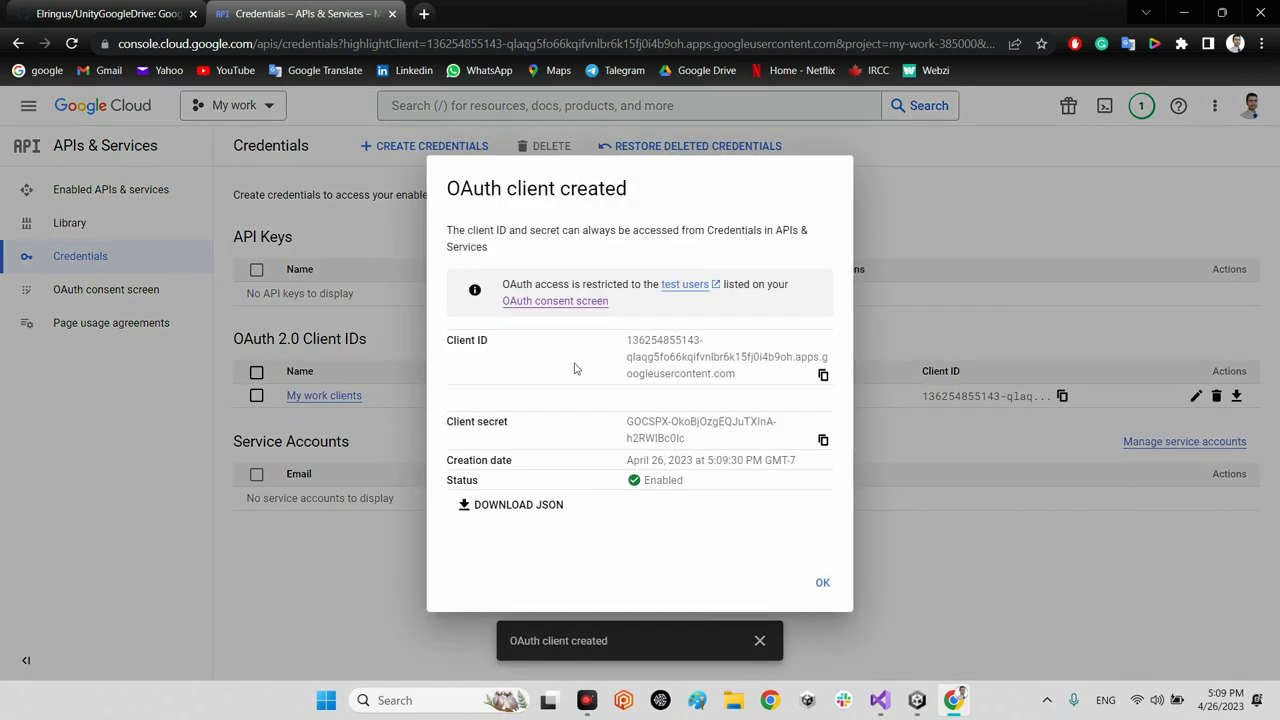
Step: Download the new client's client_secret JSON file and dismiss the OAuth client created dialog
left_click_drag(632, 340, 697, 358)
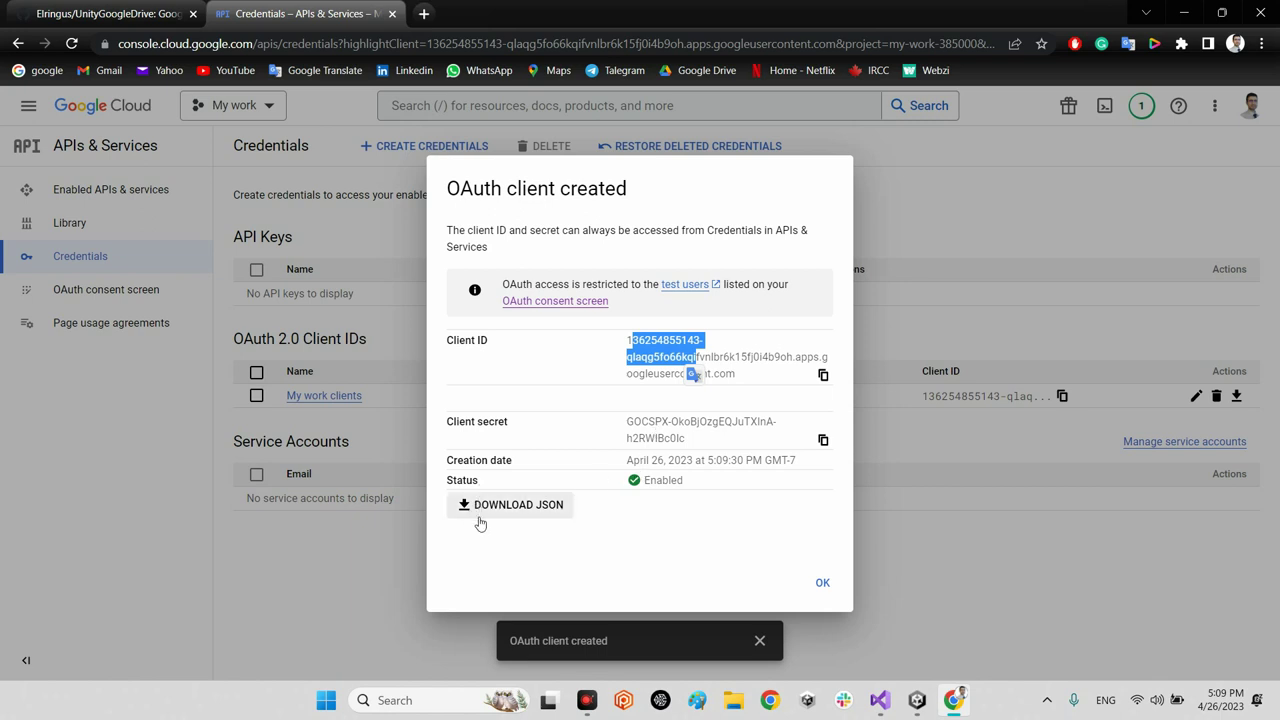
left_click(665, 467)
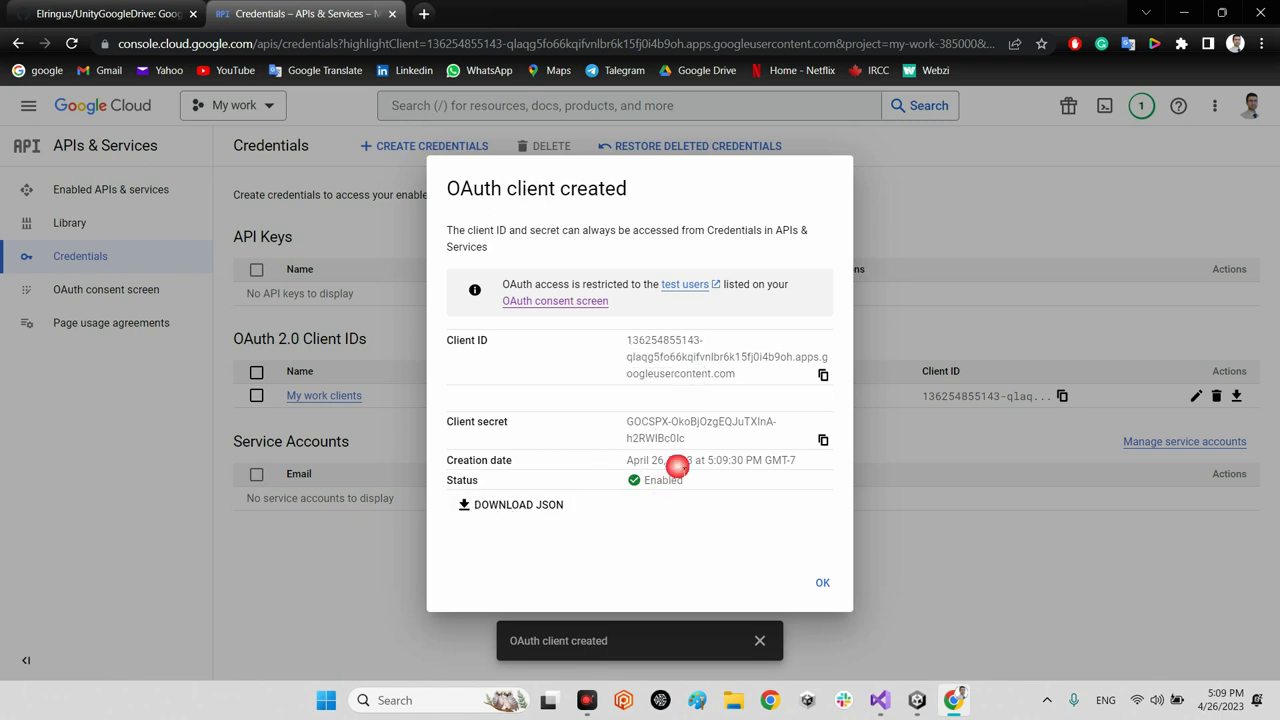
left_click(538, 508)
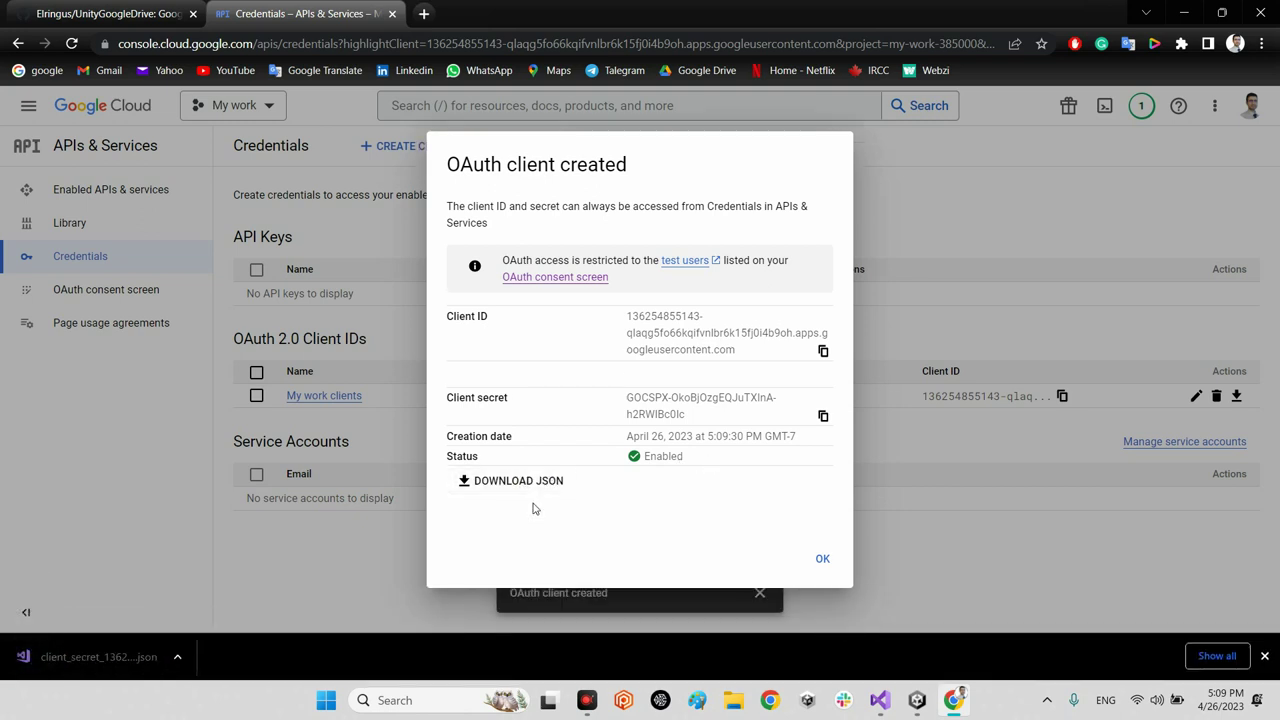
left_click(822, 559)
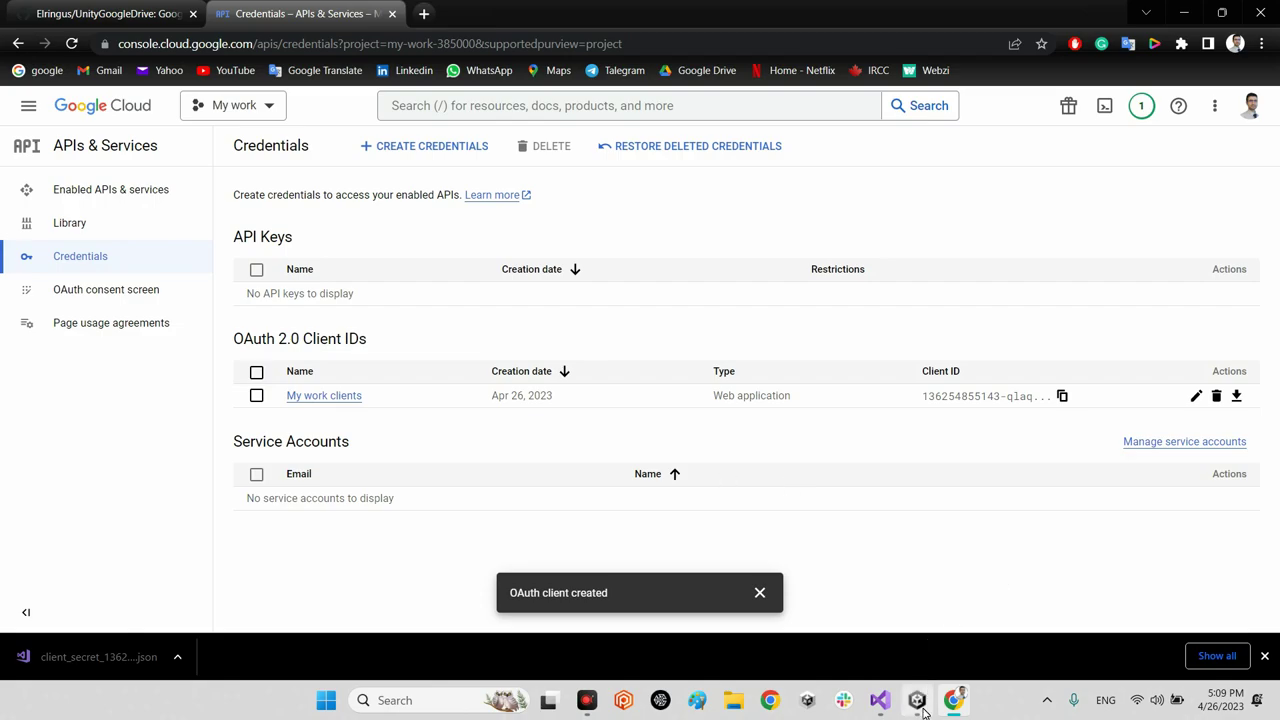
Step: In Unity's Google Drive settings, parse the newest client_secret JSON file from Downloads
left_click(888, 643)
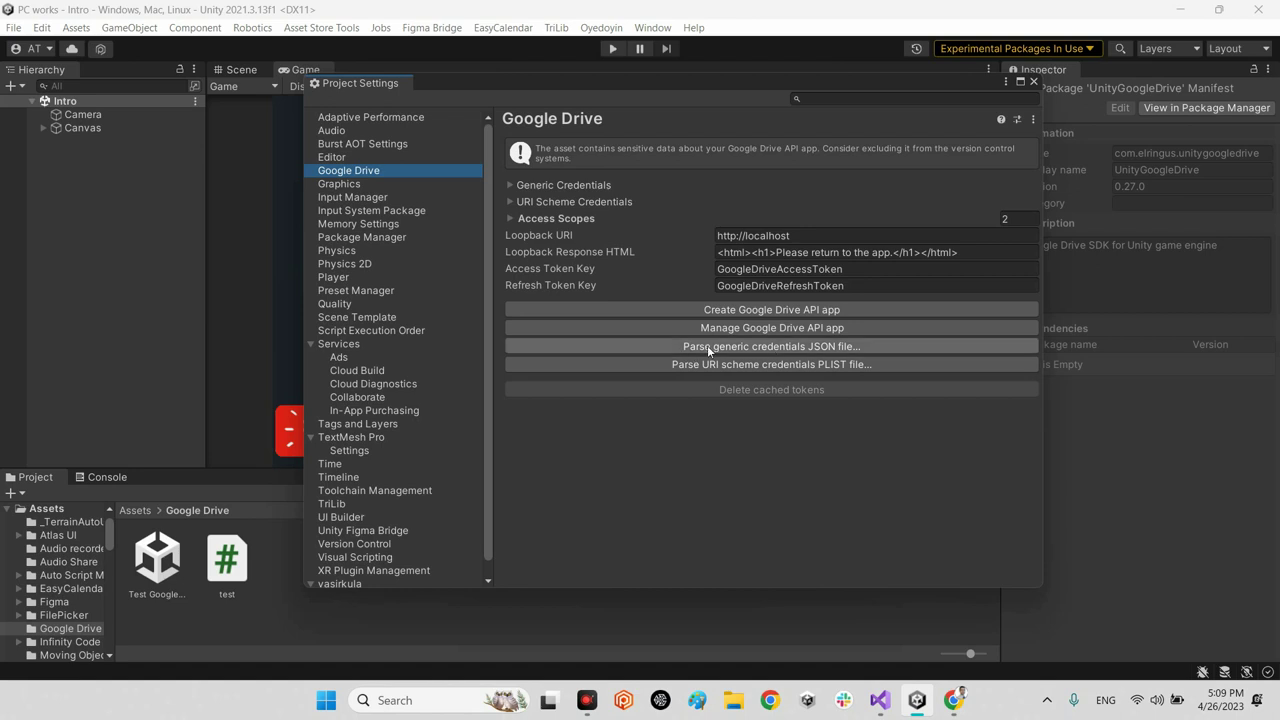
left_click(821, 345)
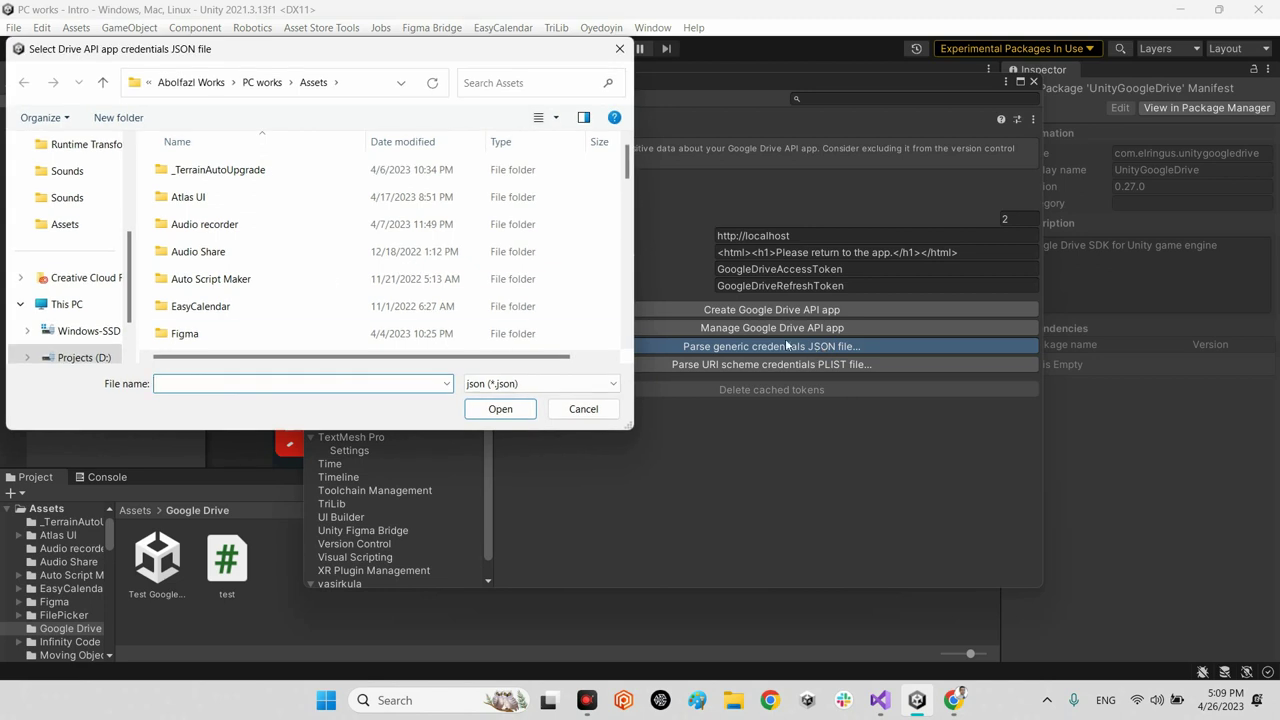
scroll(67, 315, "up", 3)
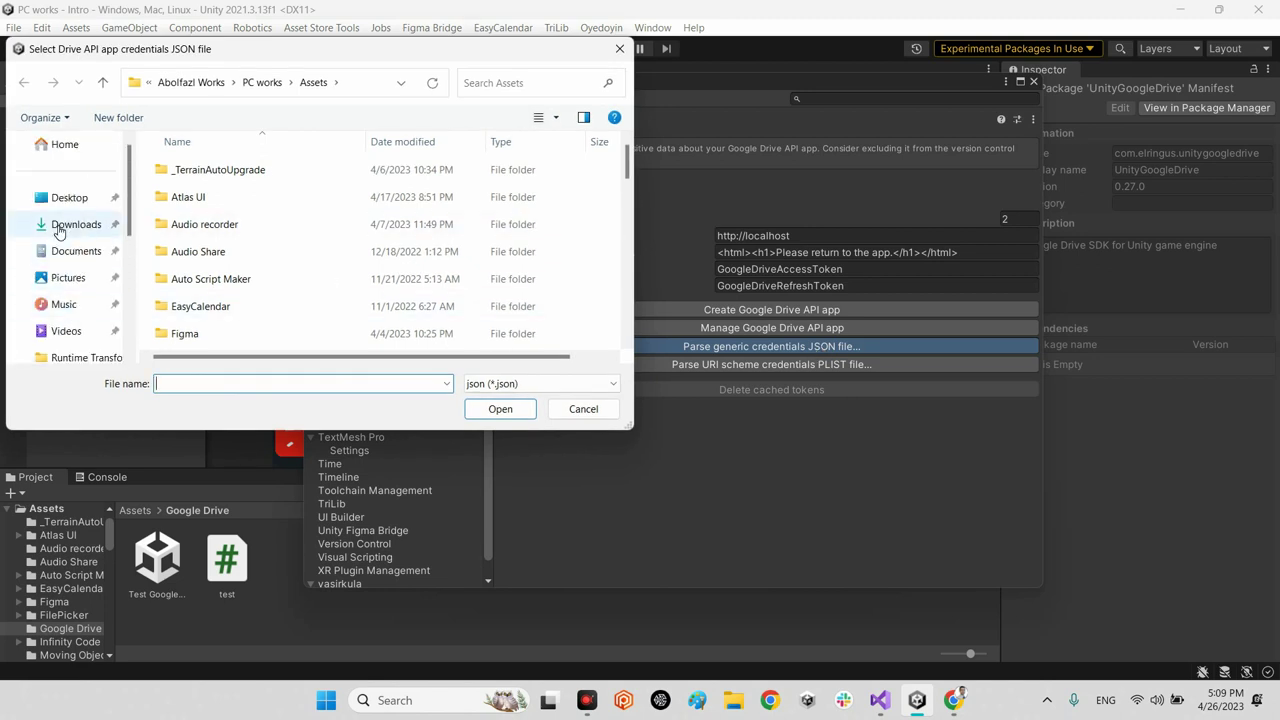
left_click(58, 228)
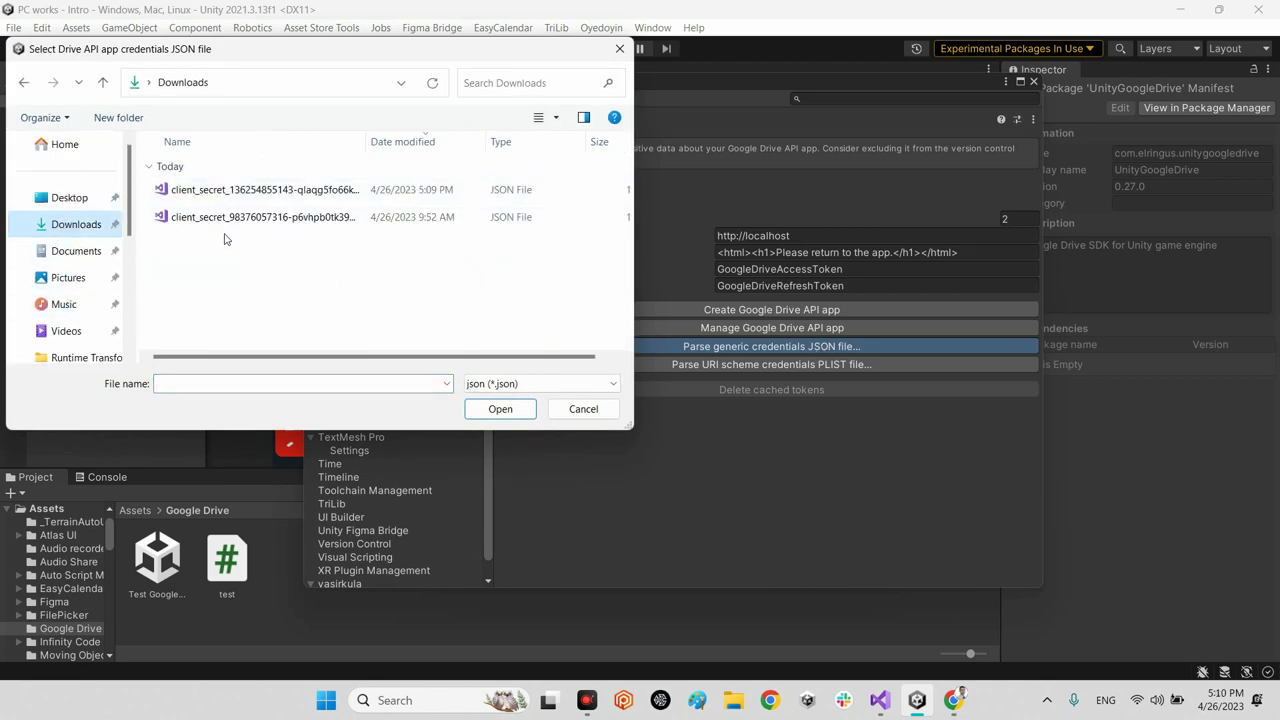
left_click(251, 189)
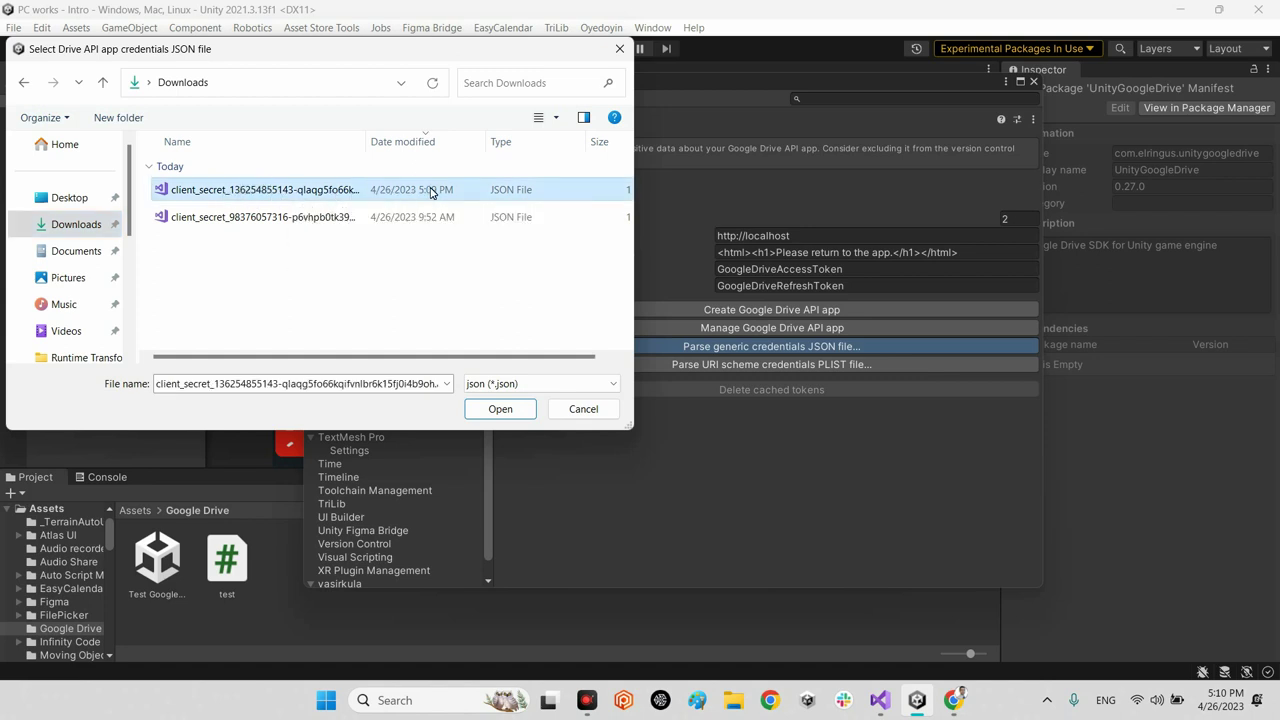
left_click(495, 409)
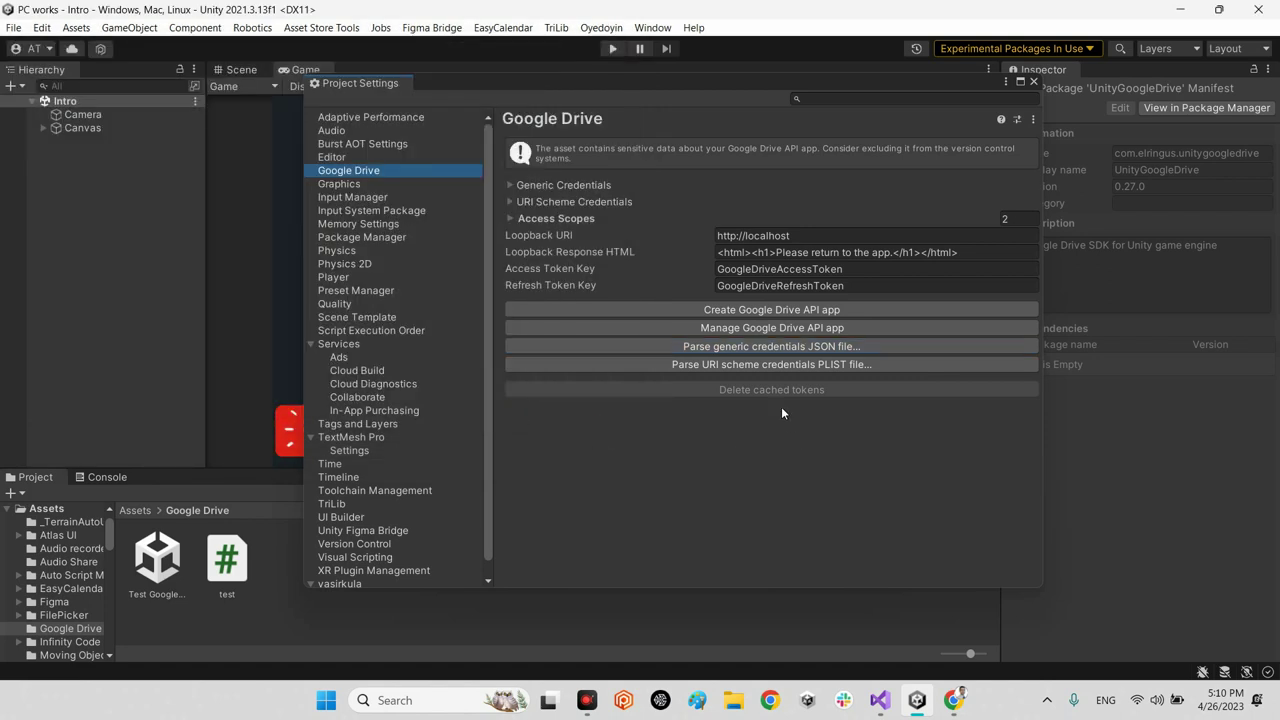
Step: Verify the parsed generic credentials show project my-work-385000, then close Project Settings
left_click(539, 186)
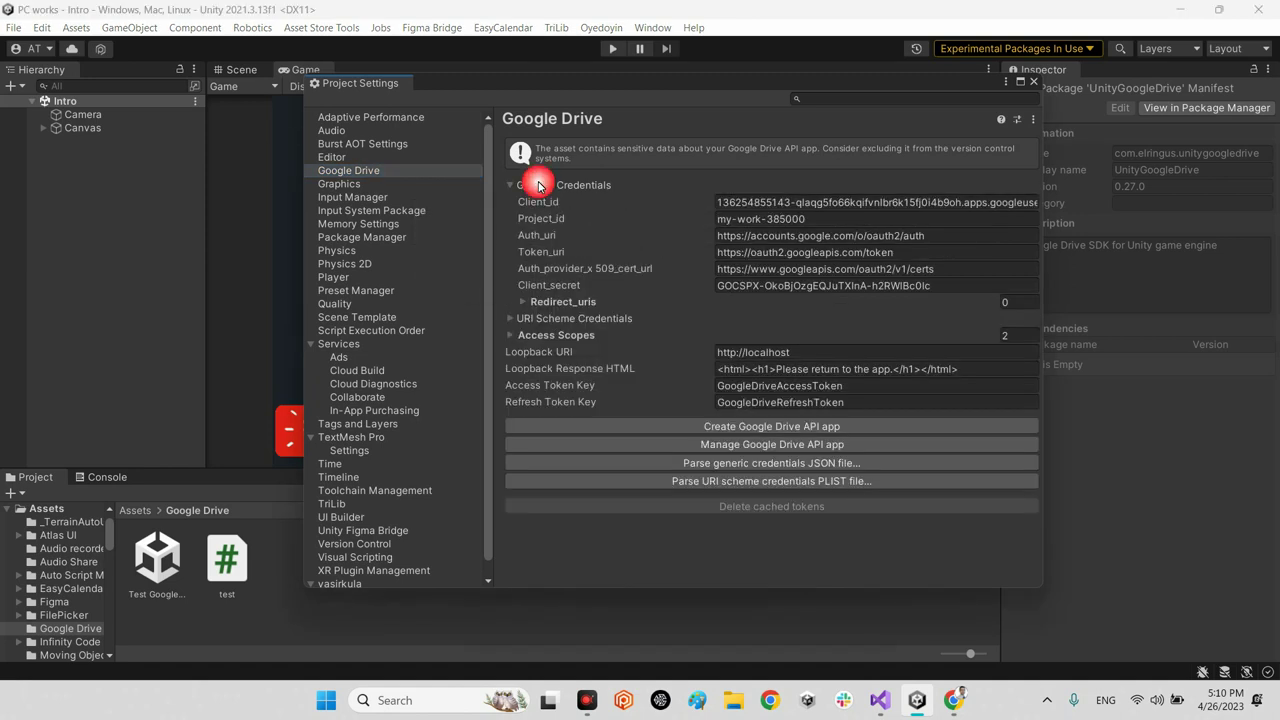
left_click(745, 219)
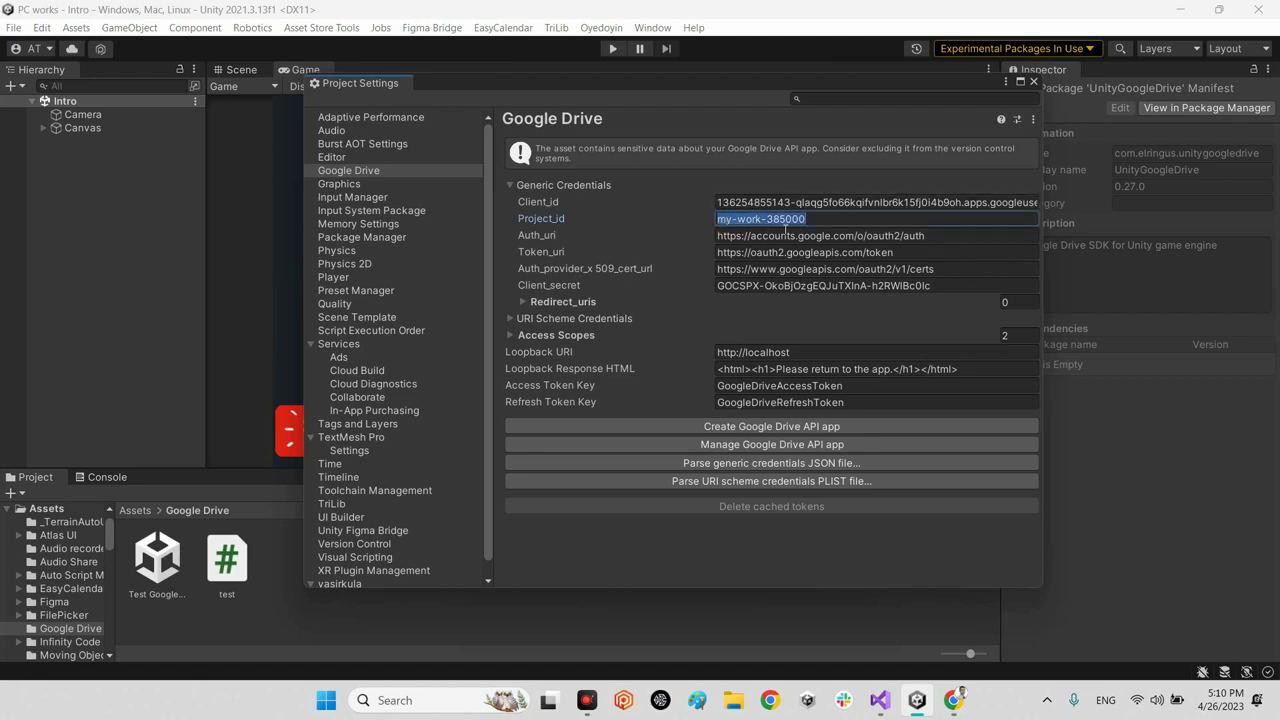
left_click(540, 187)
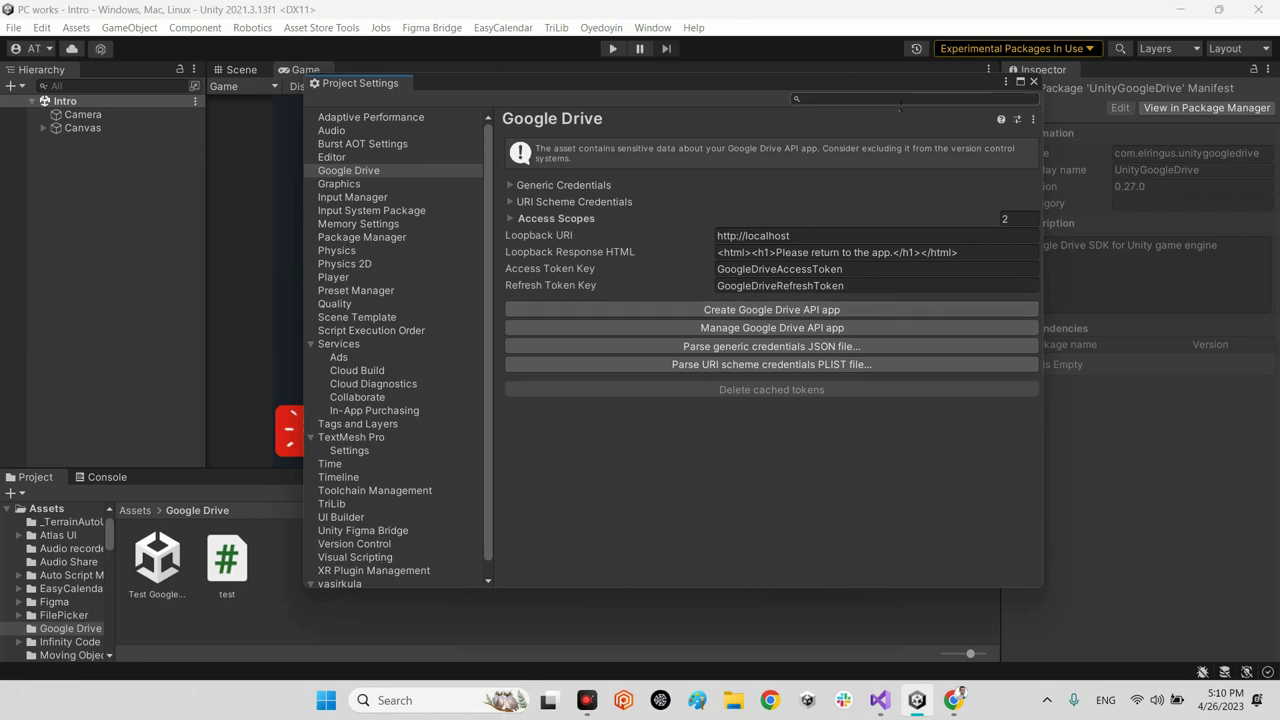
left_click(1034, 82)
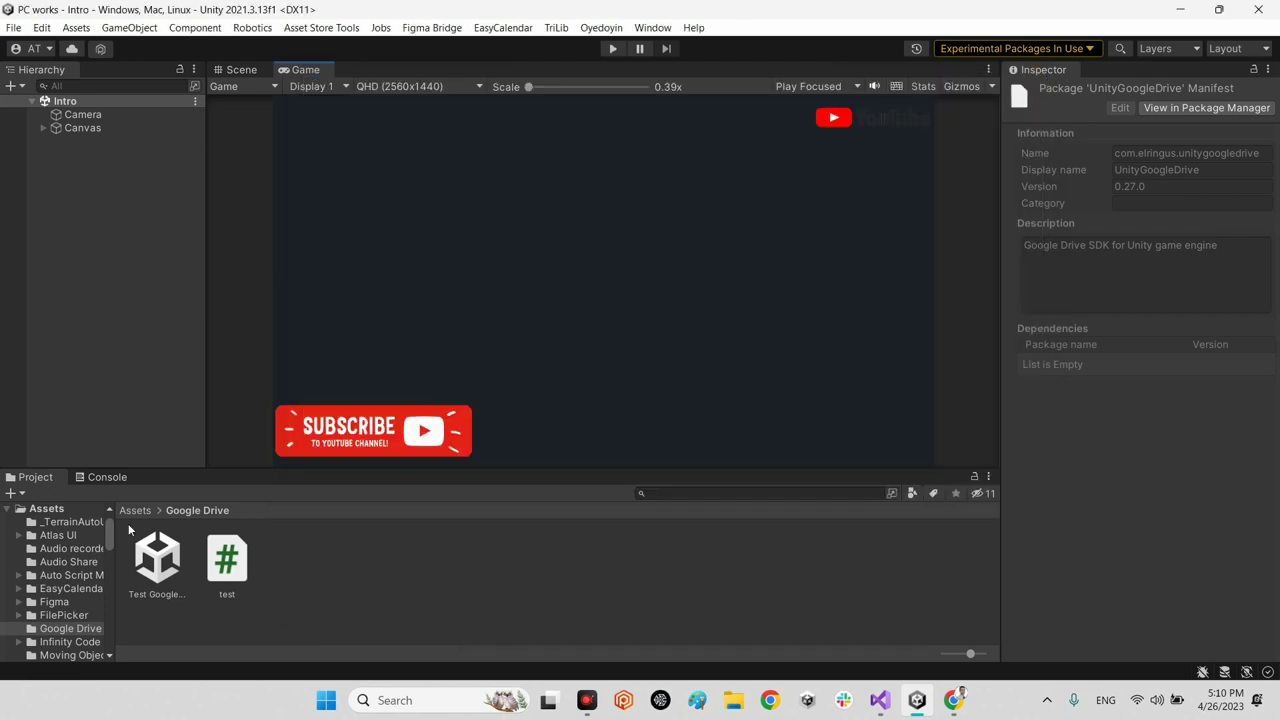